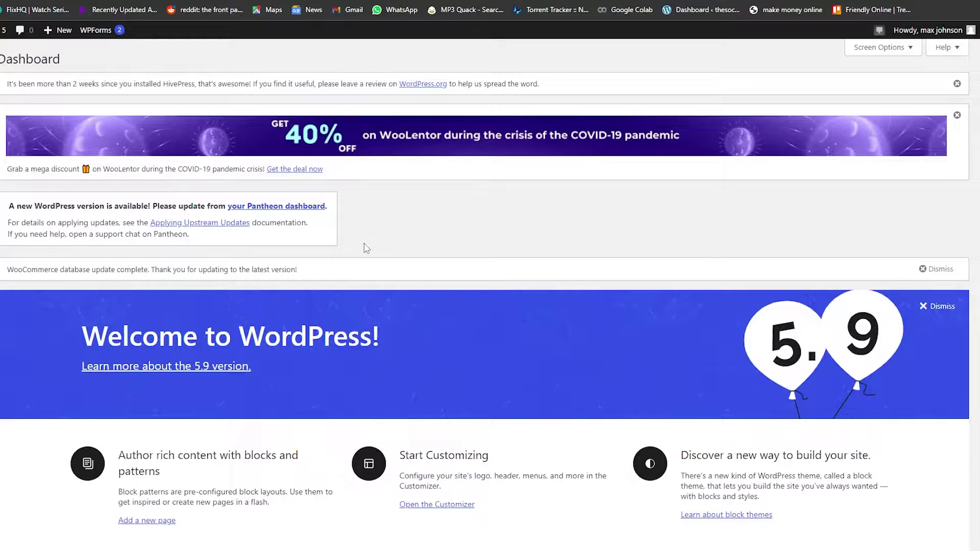
Go to the Plugins > Add New page.
{"action": "scroll", "coordinate": [271, 293], "scroll_direction": "down", "scroll_amount": 10}
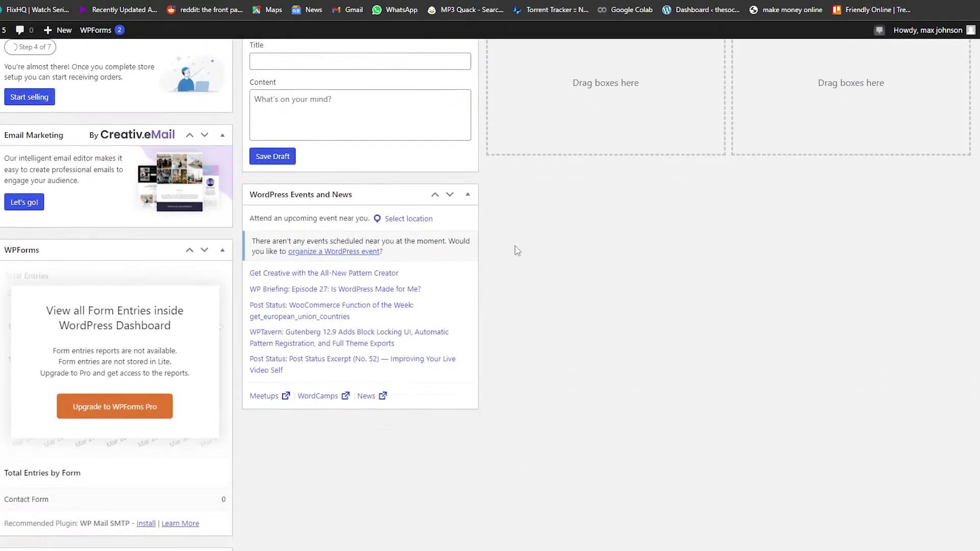
{"action": "scroll", "coordinate": [516, 247], "scroll_direction": "up", "scroll_amount": 10}
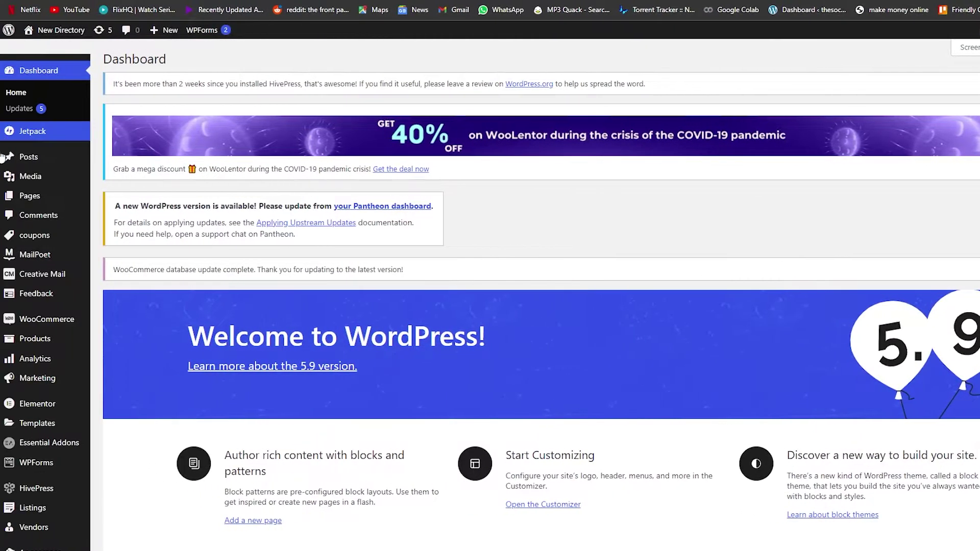
{"action": "scroll", "coordinate": [31, 306], "scroll_direction": "down", "scroll_amount": 3}
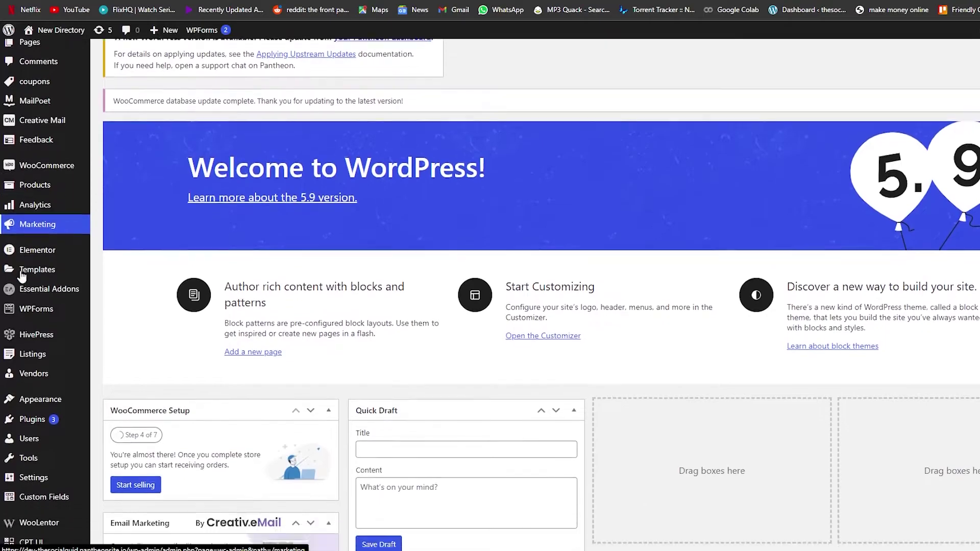
{"action": "mouse_move", "coordinate": [36, 419]}
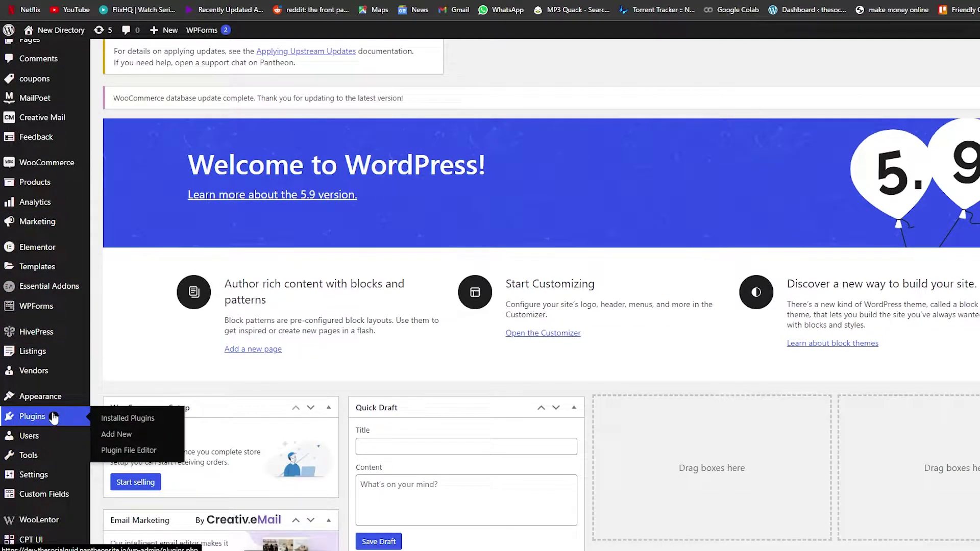
{"action": "scroll", "coordinate": [28, 423], "scroll_direction": "up", "scroll_amount": 2}
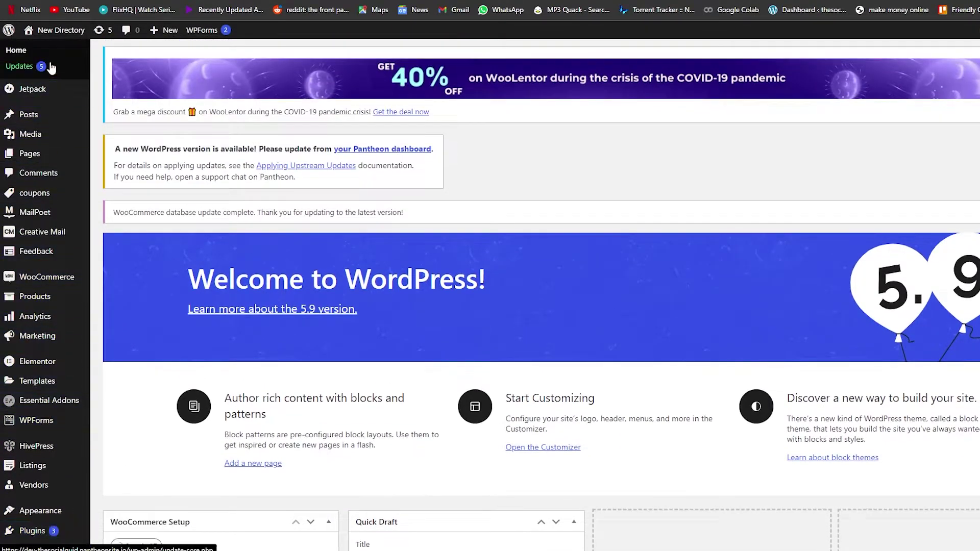
{"action": "scroll", "coordinate": [51, 339], "scroll_direction": "down", "scroll_amount": 5}
{"action": "scroll", "coordinate": [30, 510], "scroll_direction": "up", "scroll_amount": 3}
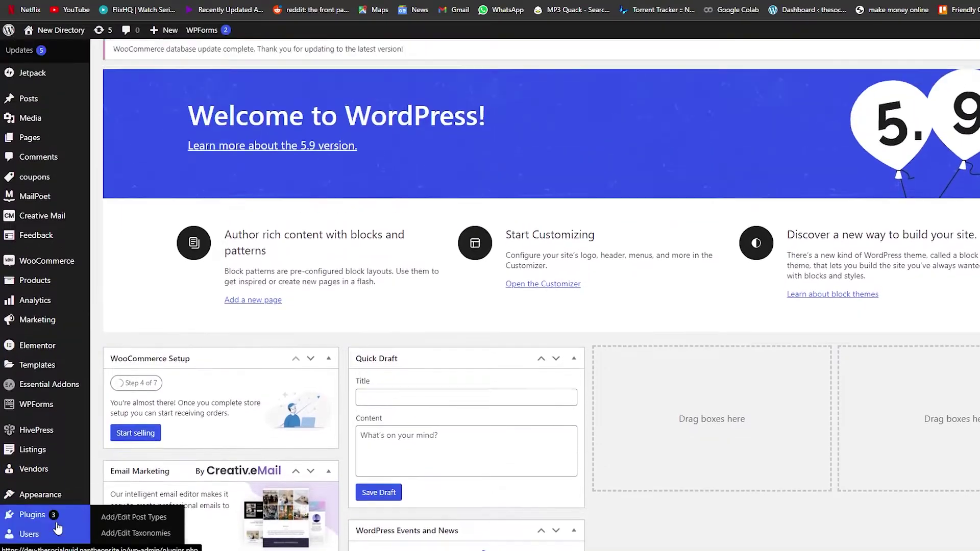
{"action": "scroll", "coordinate": [36, 326], "scroll_direction": "down", "scroll_amount": 3}
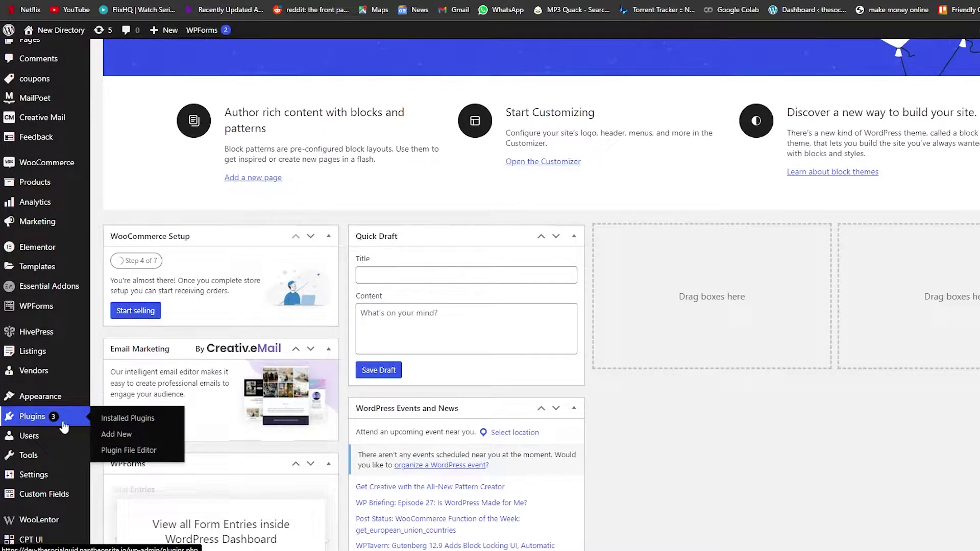
{"action": "left_click", "coordinate": [120, 439]}
{"action": "scroll", "coordinate": [319, 222], "scroll_direction": "down", "scroll_amount": 1}
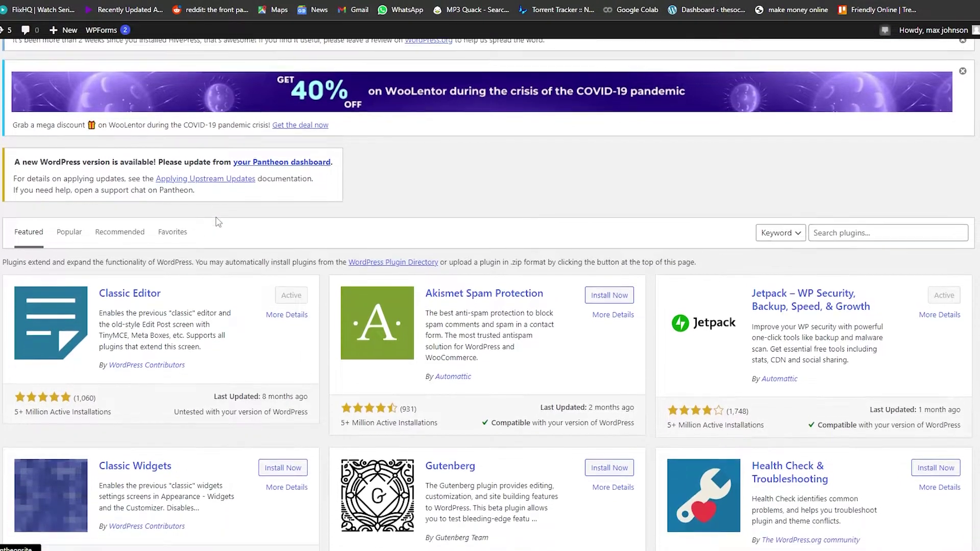
{"action": "scroll", "coordinate": [217, 222], "scroll_direction": "down", "scroll_amount": 5}
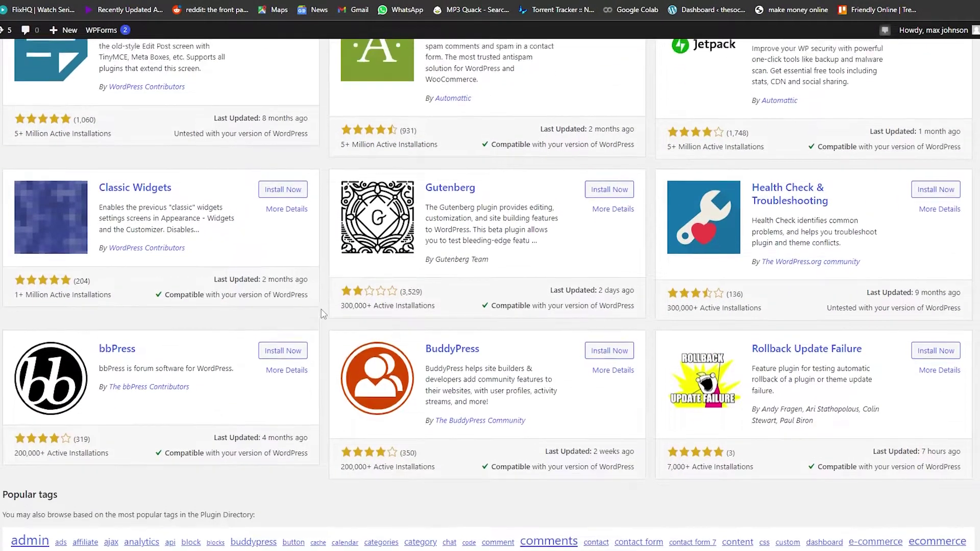
{"action": "scroll", "coordinate": [323, 312], "scroll_direction": "up", "scroll_amount": 6}
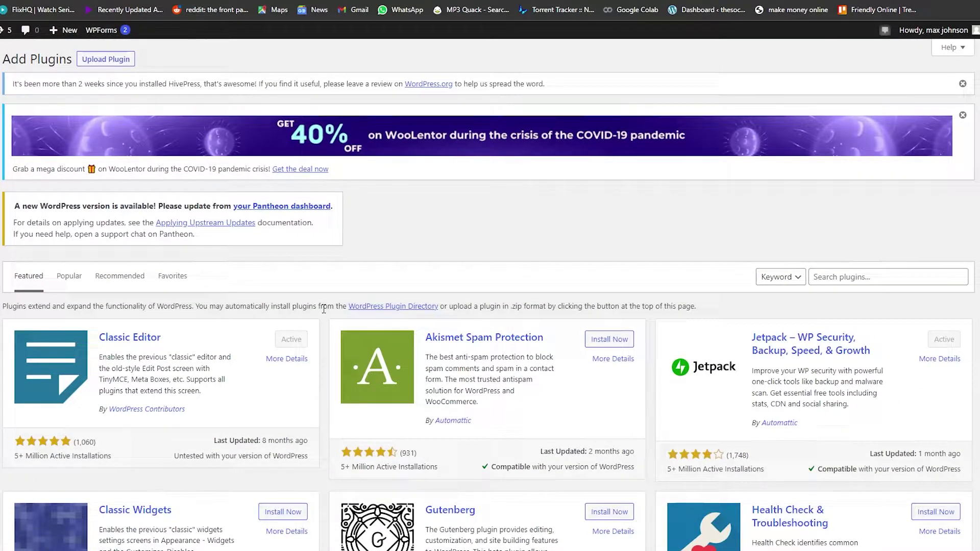
{"action": "scroll", "coordinate": [320, 326], "scroll_direction": "down", "scroll_amount": 4}
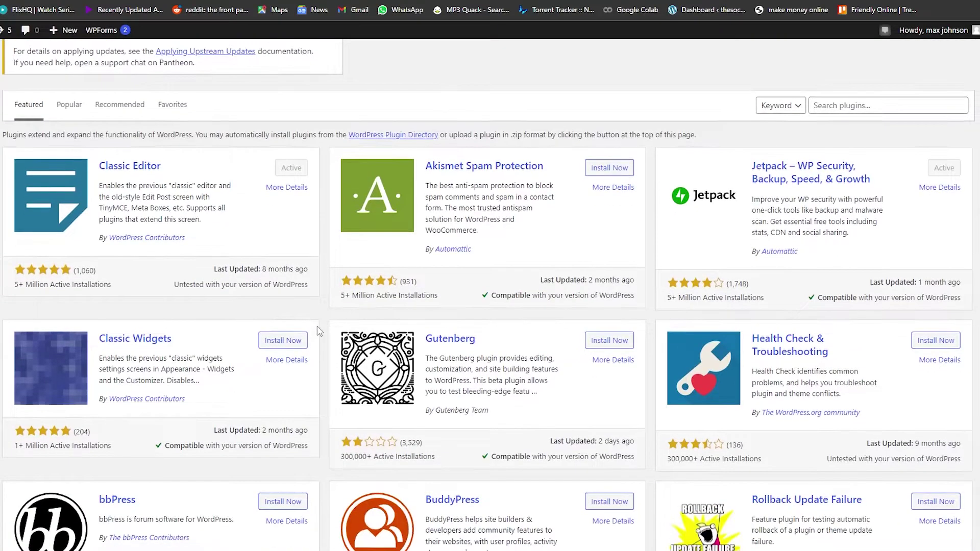
{"action": "scroll", "coordinate": [453, 280], "scroll_direction": "up", "scroll_amount": 4}
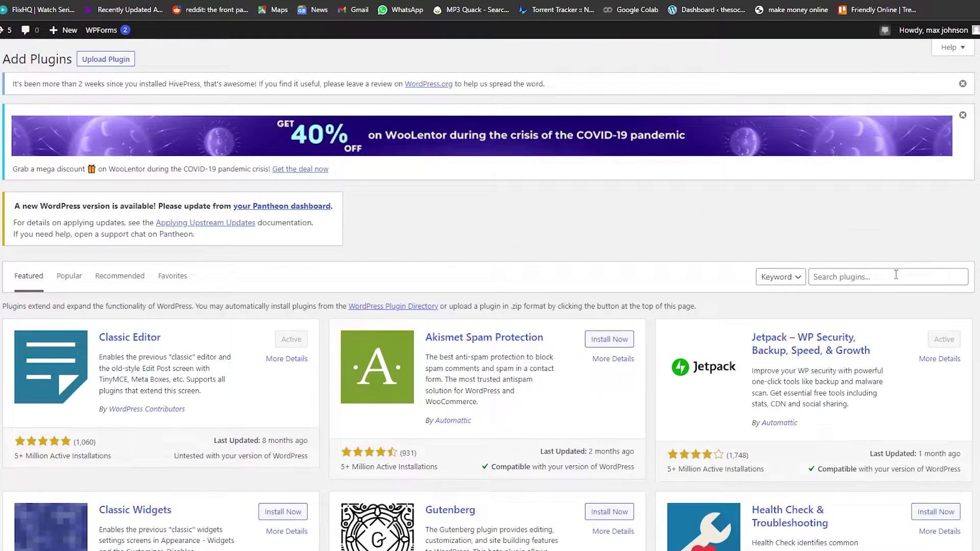
Search plugins for 'preloader' and install Preloader Plus – WordPress Loading Screen Plugin.
{"action": "left_click", "coordinate": [861, 278]}
{"action": "type", "text": "preloader"}
{"action": "scroll", "coordinate": [822, 247], "scroll_direction": "down", "scroll_amount": 1}
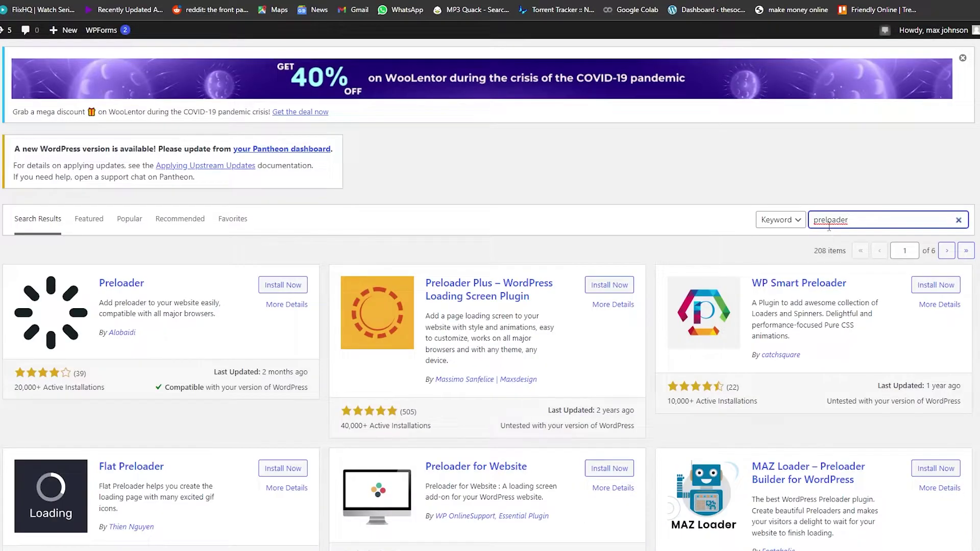
{"action": "scroll", "coordinate": [293, 301], "scroll_direction": "down", "scroll_amount": 4}
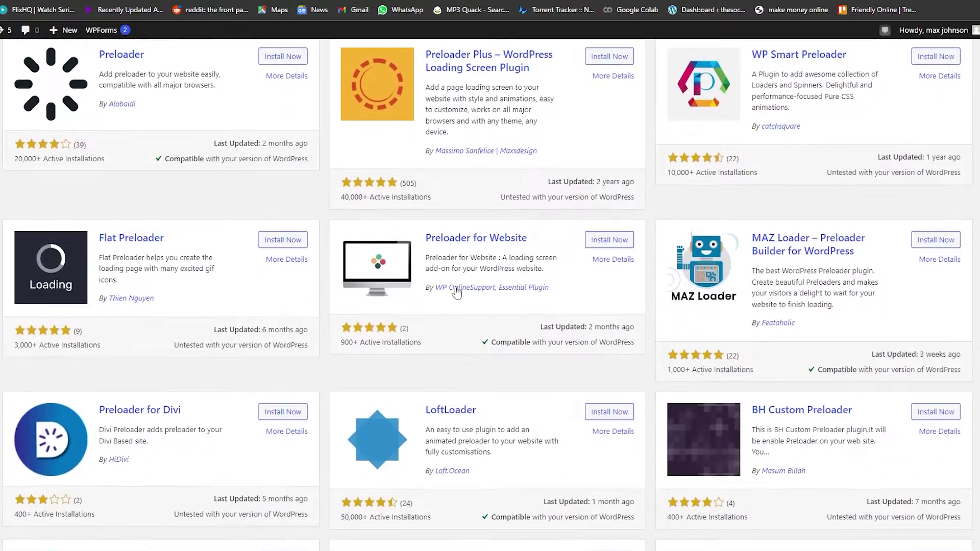
{"action": "scroll", "coordinate": [265, 262], "scroll_direction": "down", "scroll_amount": 3}
{"action": "scroll", "coordinate": [623, 297], "scroll_direction": "up", "scroll_amount": 6}
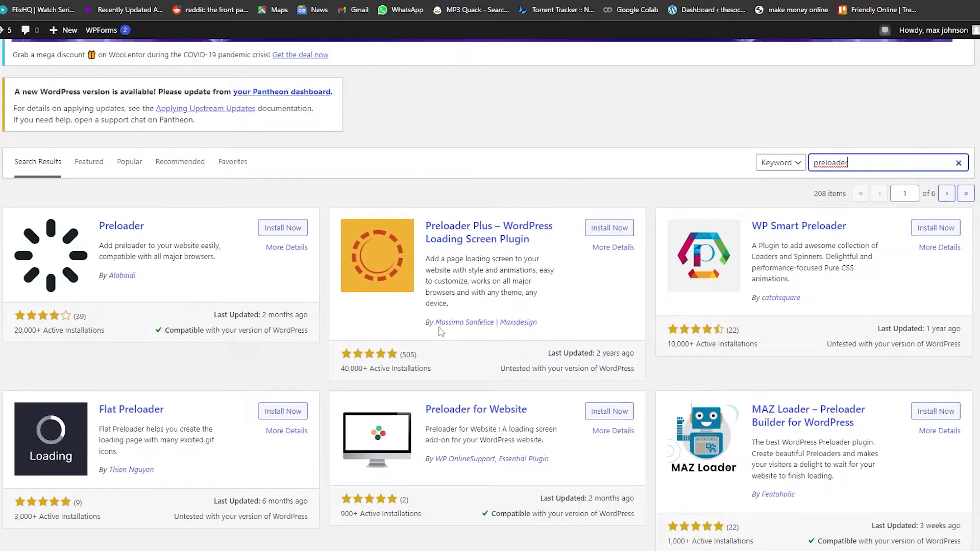
{"action": "scroll", "coordinate": [601, 234], "scroll_direction": "down", "scroll_amount": 9}
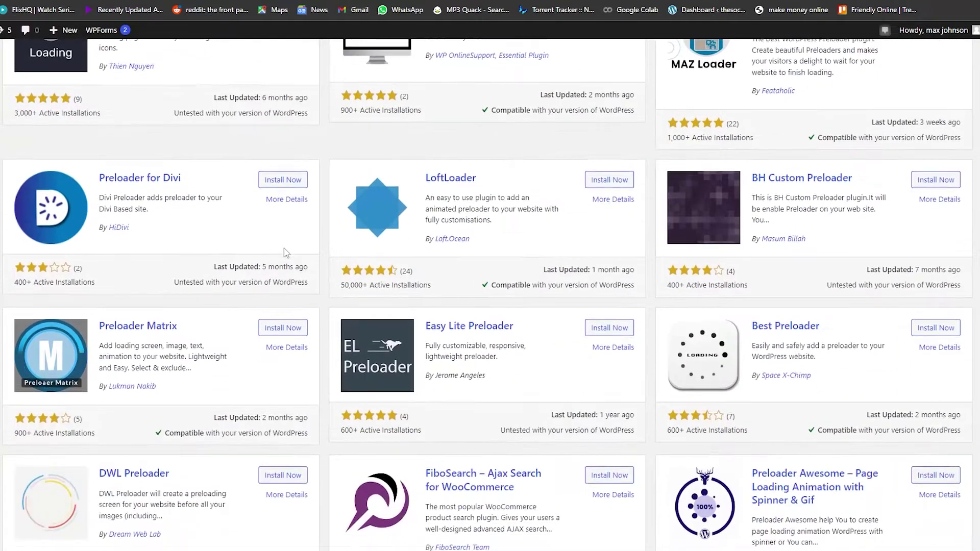
{"action": "scroll", "coordinate": [316, 280], "scroll_direction": "up", "scroll_amount": 8}
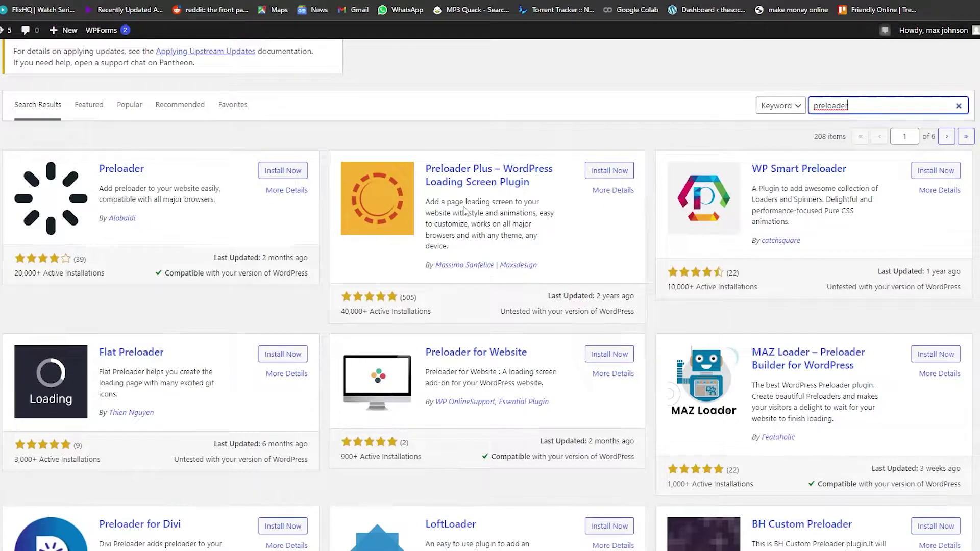
{"action": "left_click", "coordinate": [612, 174]}
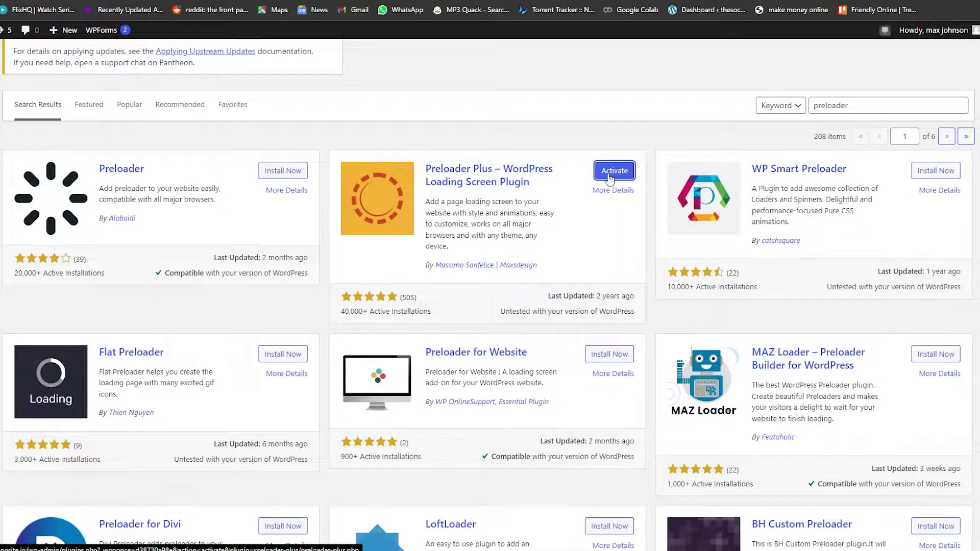
Activate the newly installed Preloader Plus plugin.
{"action": "left_click", "coordinate": [614, 172]}
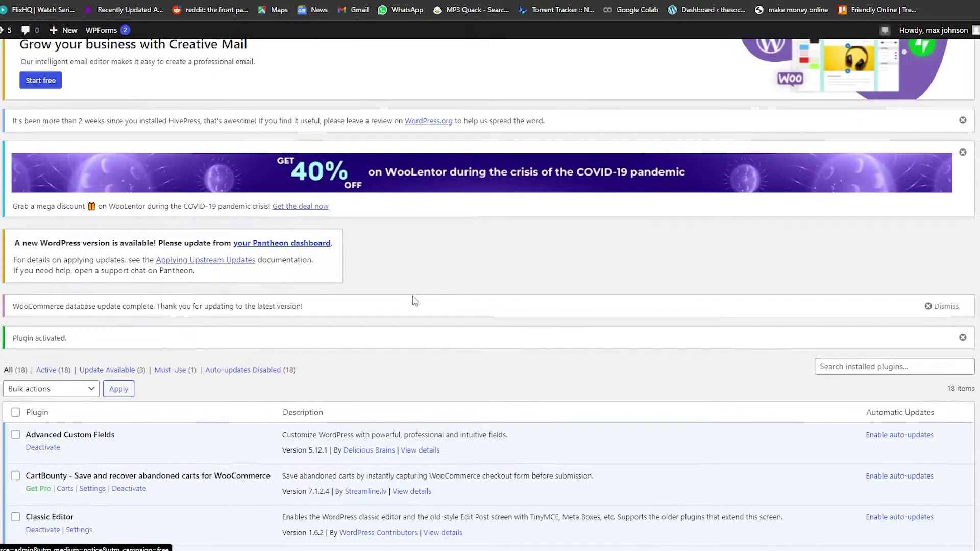
{"action": "scroll", "coordinate": [415, 301], "scroll_direction": "down", "scroll_amount": 7}
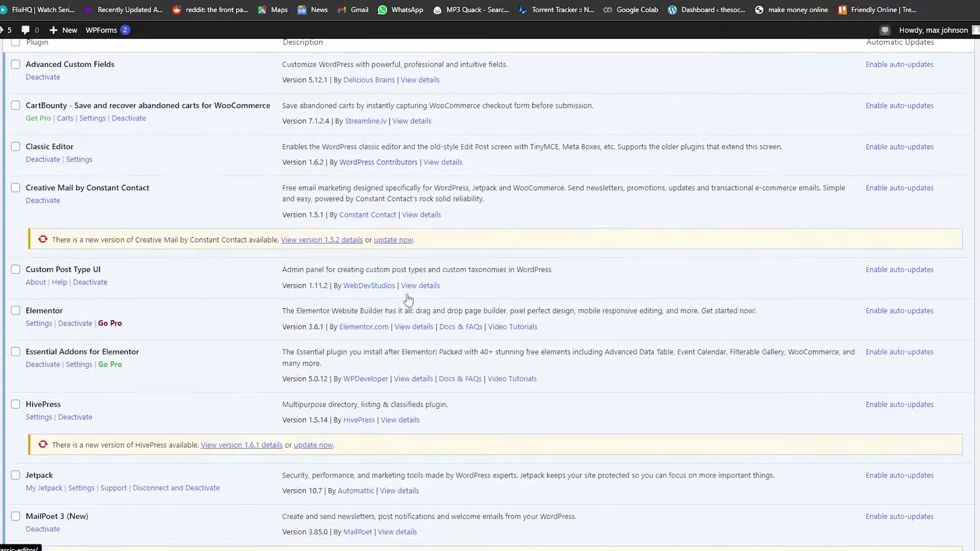
{"action": "scroll", "coordinate": [408, 300], "scroll_direction": "down", "scroll_amount": 7}
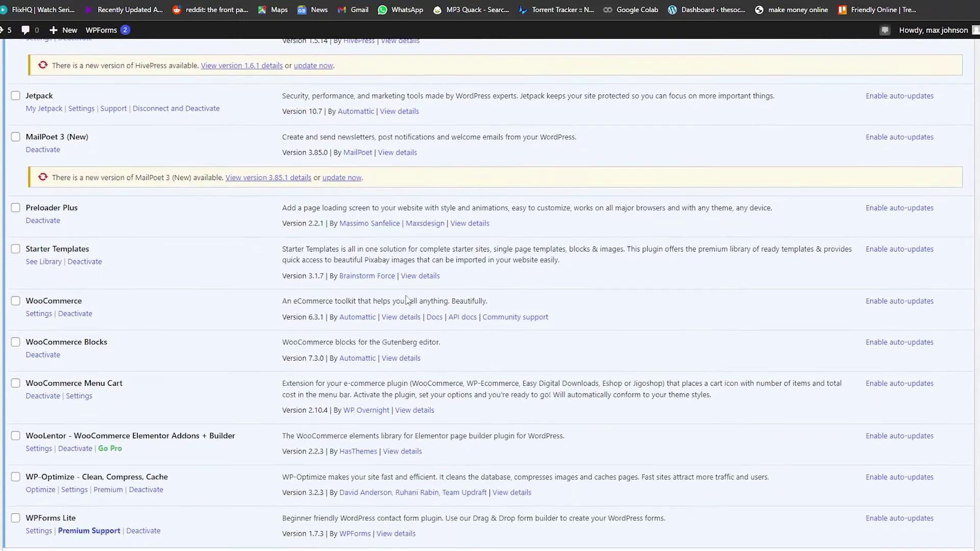
{"action": "scroll", "coordinate": [407, 299], "scroll_direction": "down", "scroll_amount": 2}
{"action": "scroll", "coordinate": [163, 270], "scroll_direction": "up", "scroll_amount": 3}
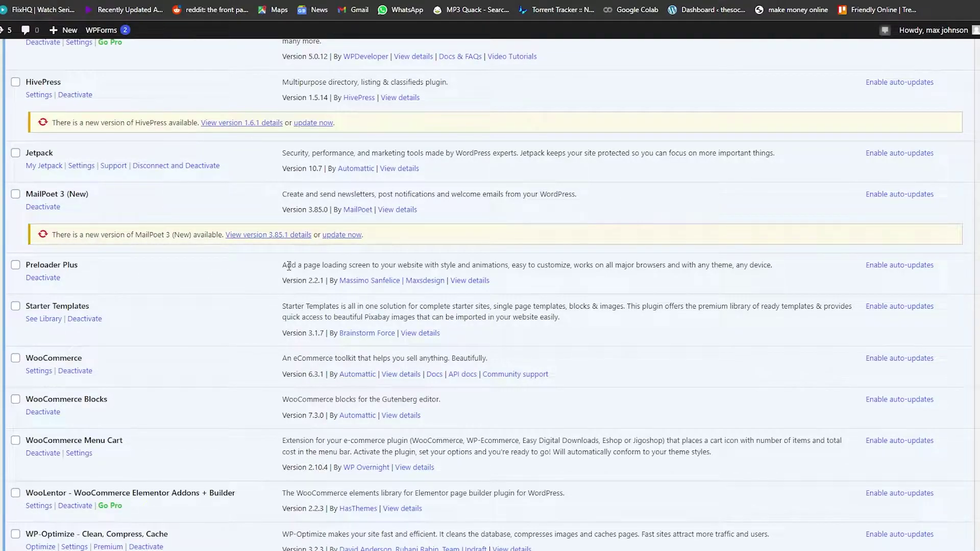
Review the Preloader Plus entry and description in the Installed Plugins list.
{"action": "left_click_drag", "start_coordinate": [286, 268], "coordinate": [529, 264]}
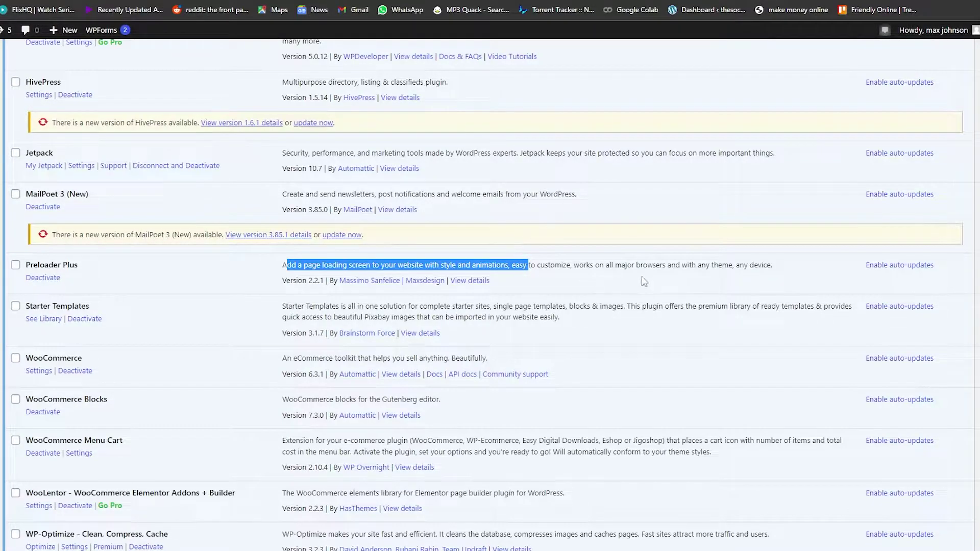
{"action": "left_click", "coordinate": [240, 280]}
{"action": "scroll", "coordinate": [629, 269], "scroll_direction": "up", "scroll_amount": 3}
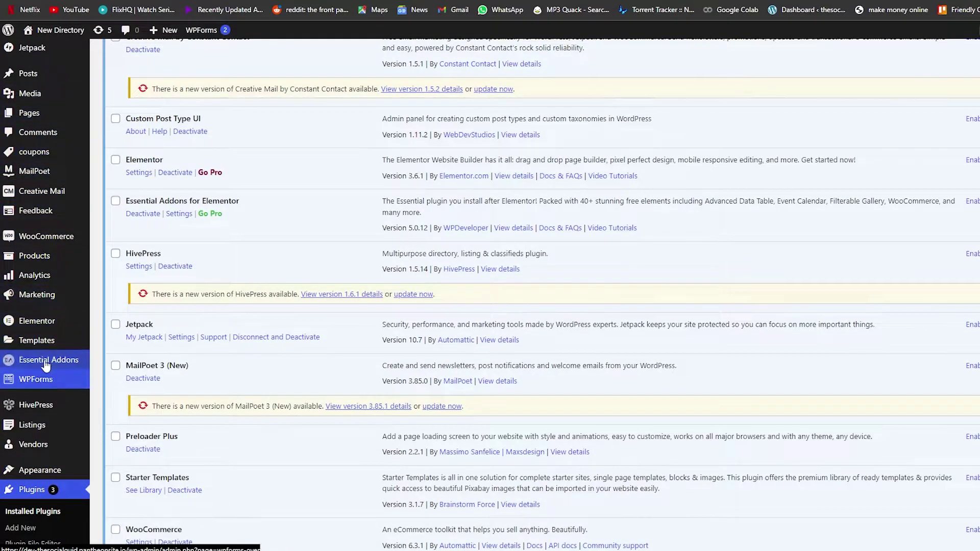
{"action": "scroll", "coordinate": [32, 344], "scroll_direction": "down", "scroll_amount": 2}
{"action": "scroll", "coordinate": [48, 345], "scroll_direction": "down", "scroll_amount": 1}
{"action": "mouse_move", "coordinate": [51, 306]}
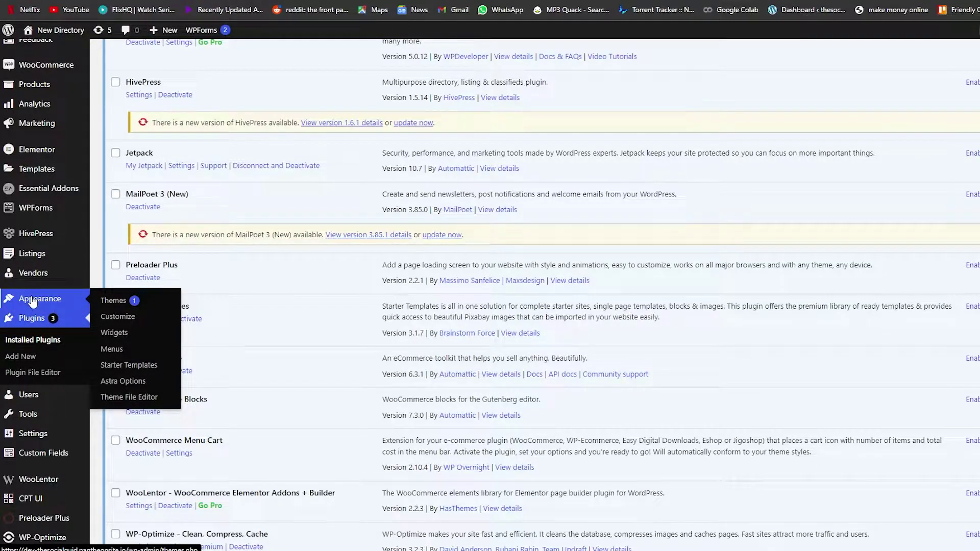
Open the Customizer, dismiss the preview's video overlay, and enter the Preloader Plus panel.
{"action": "left_click", "coordinate": [123, 321]}
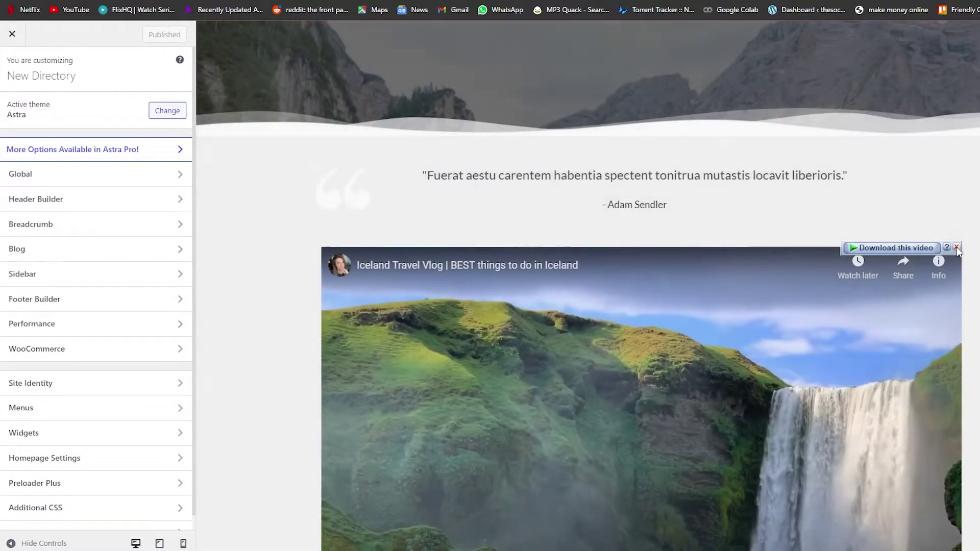
{"action": "left_click", "coordinate": [956, 247]}
{"action": "scroll", "coordinate": [414, 199], "scroll_direction": "up", "scroll_amount": 5}
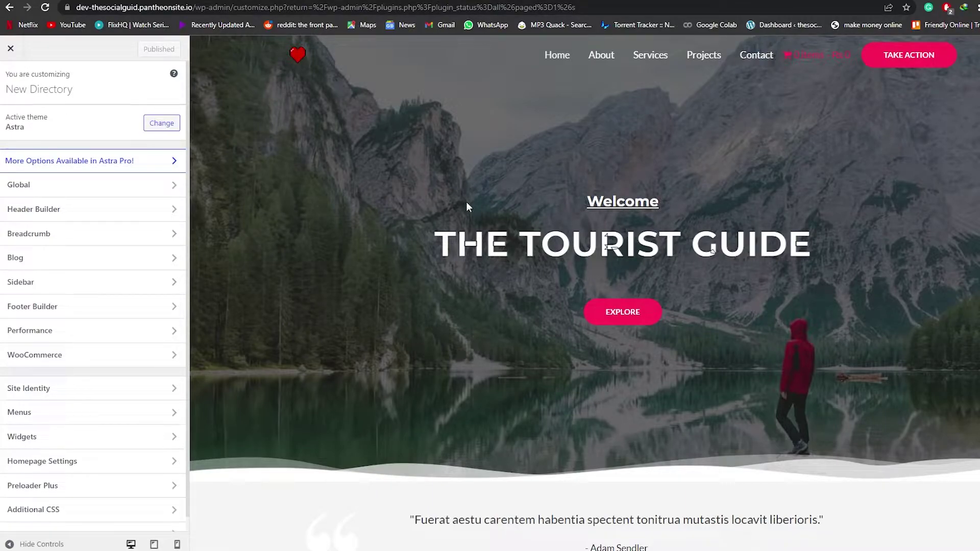
{"action": "scroll", "coordinate": [26, 146], "scroll_direction": "down", "scroll_amount": 1}
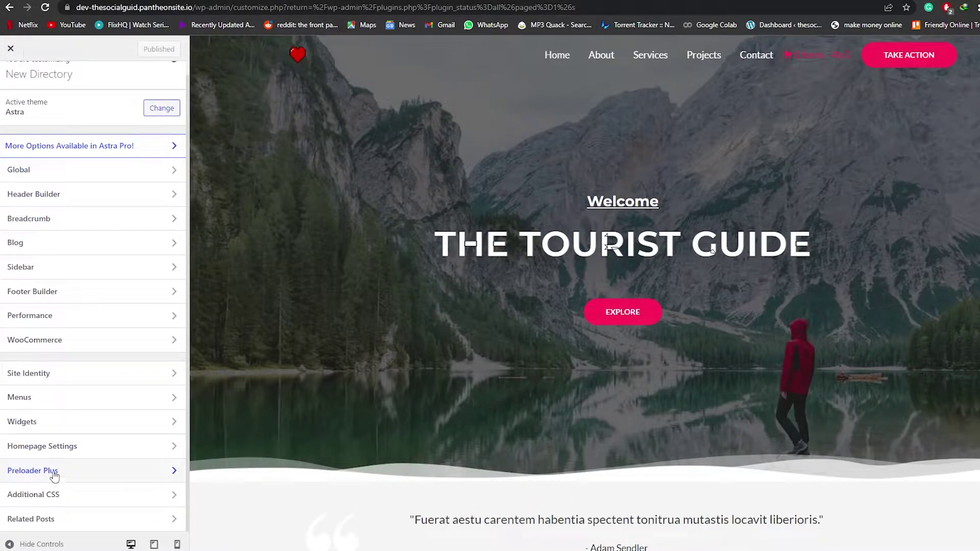
{"action": "left_click", "coordinate": [140, 472]}
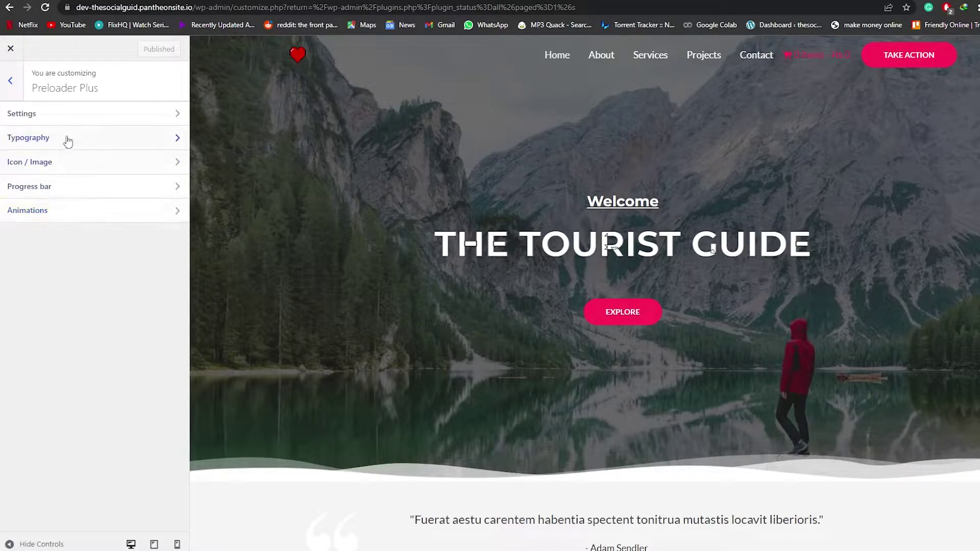
In Preloader Plus Settings, tick 'Show the preloader only on the front page'.
{"action": "left_click", "coordinate": [71, 117]}
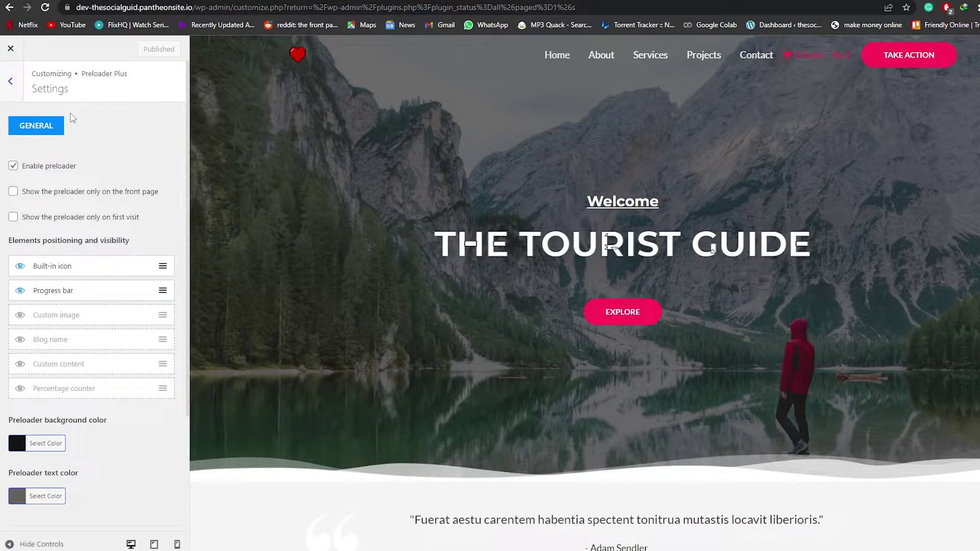
{"action": "scroll", "coordinate": [71, 117], "scroll_direction": "down", "scroll_amount": 3}
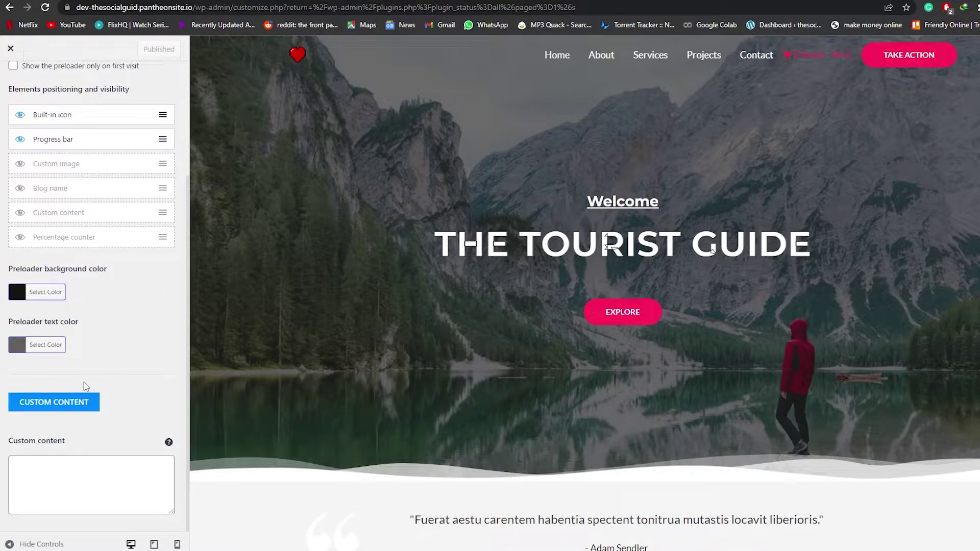
{"action": "scroll", "coordinate": [83, 382], "scroll_direction": "up", "scroll_amount": 3}
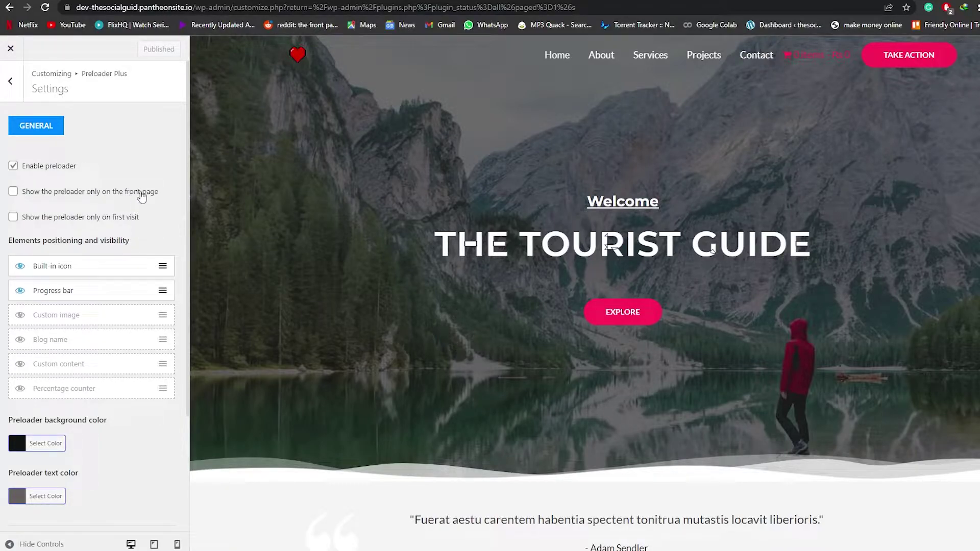
{"action": "left_click", "coordinate": [14, 192]}
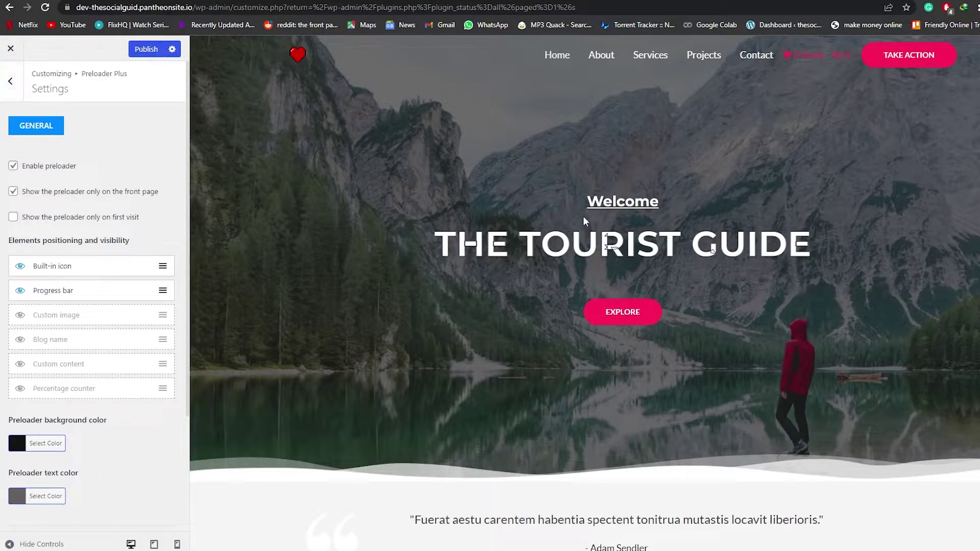
{"action": "left_click", "coordinate": [10, 81]}
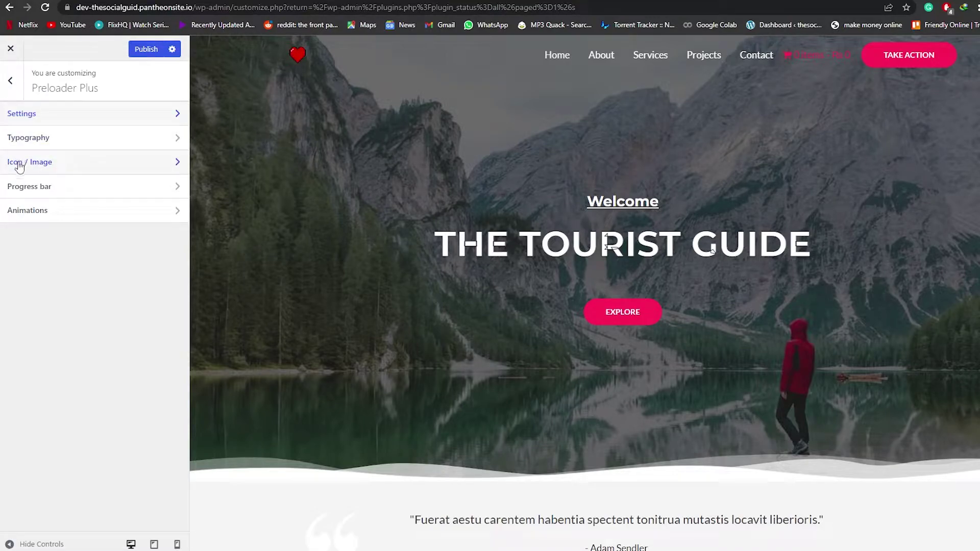
Set the preloader's built-in icon to the first (bars) style in Icon / Image.
{"action": "left_click", "coordinate": [89, 168]}
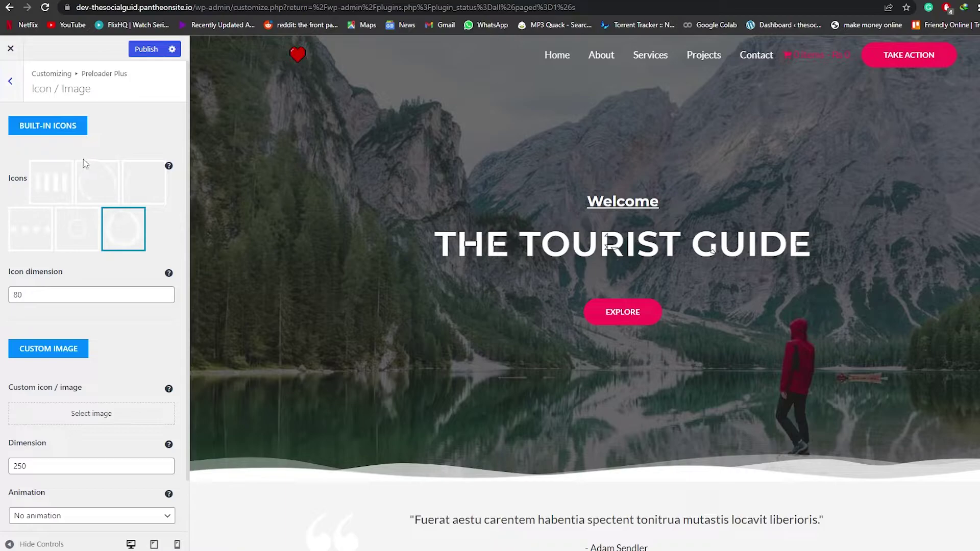
{"action": "left_click", "coordinate": [53, 192]}
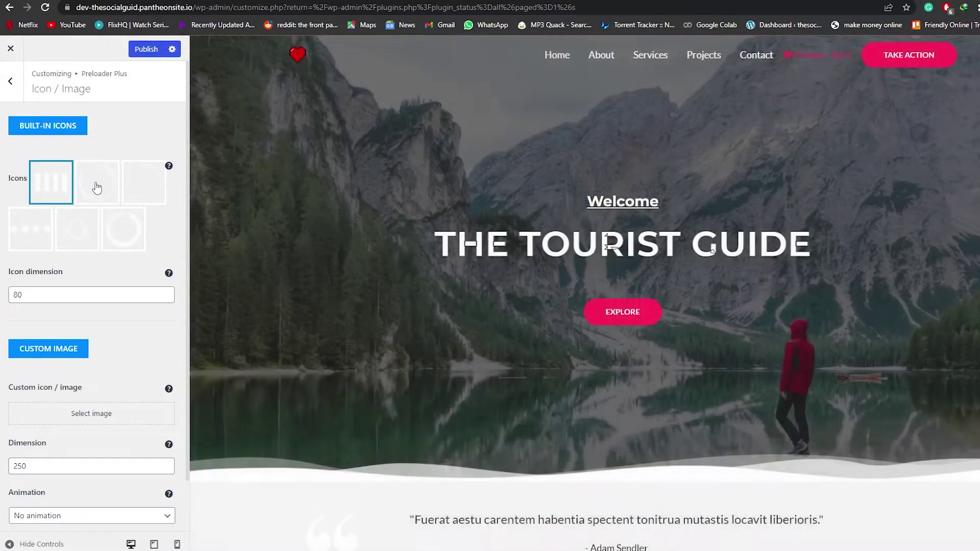
{"action": "left_click", "coordinate": [98, 188]}
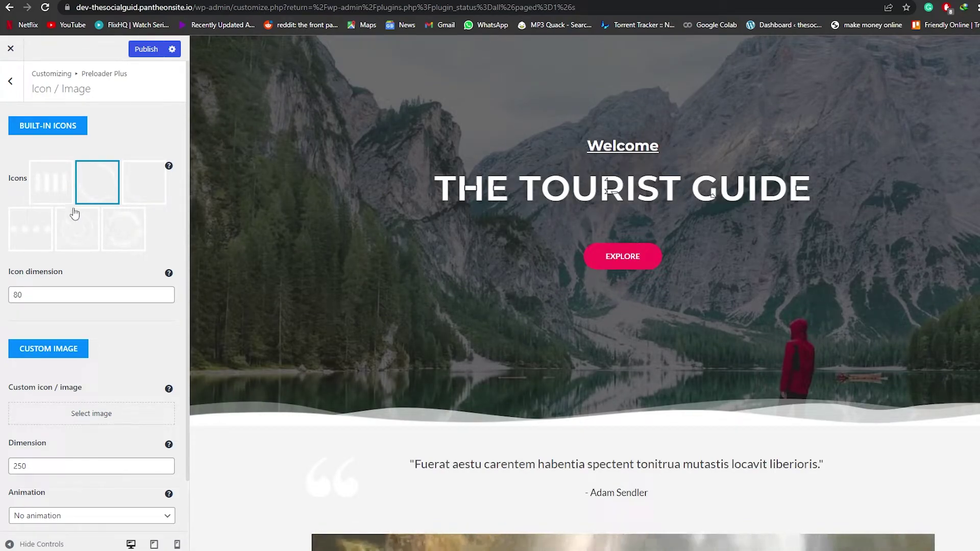
{"action": "left_click", "coordinate": [51, 184]}
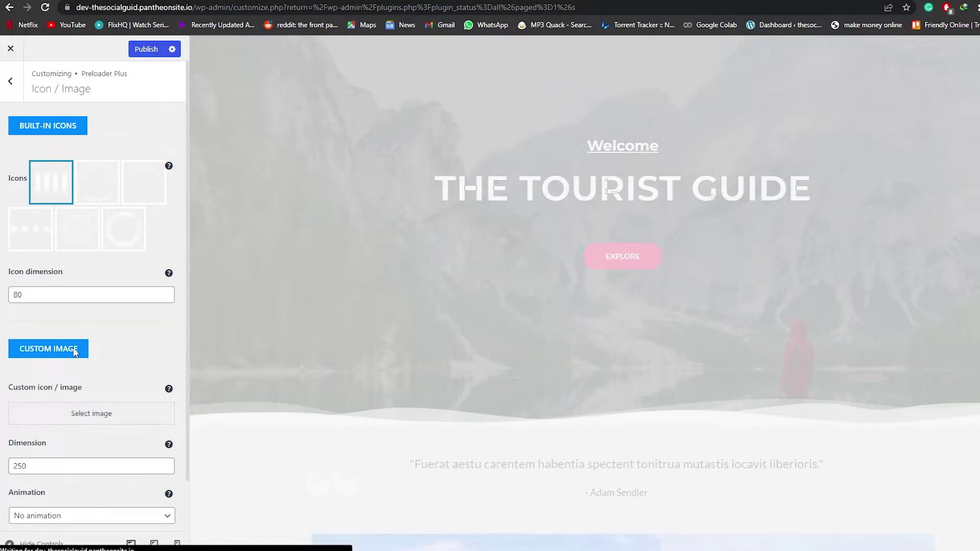
{"action": "scroll", "coordinate": [102, 411], "scroll_direction": "down", "scroll_amount": 1}
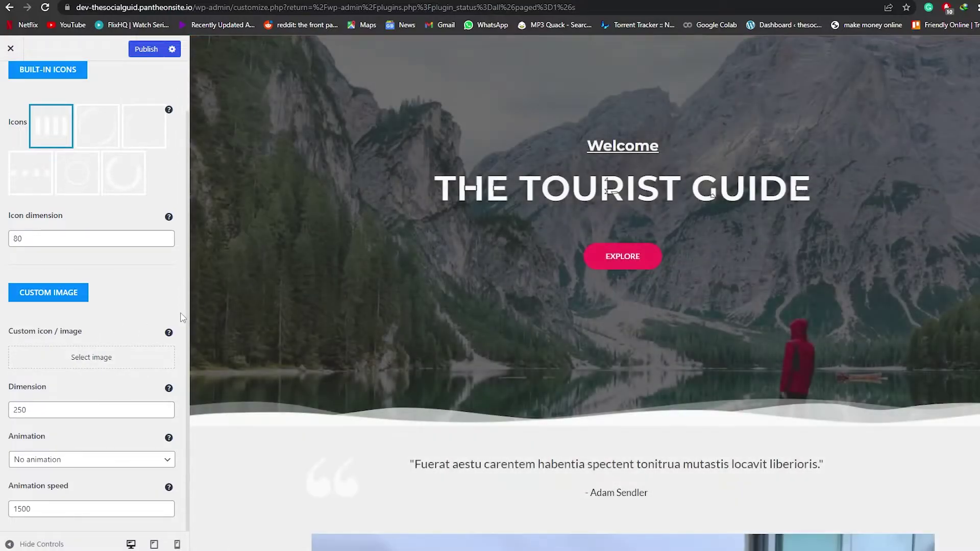
{"action": "scroll", "coordinate": [82, 326], "scroll_direction": "up", "scroll_amount": 1}
{"action": "scroll", "coordinate": [31, 332], "scroll_direction": "down", "scroll_amount": 1}
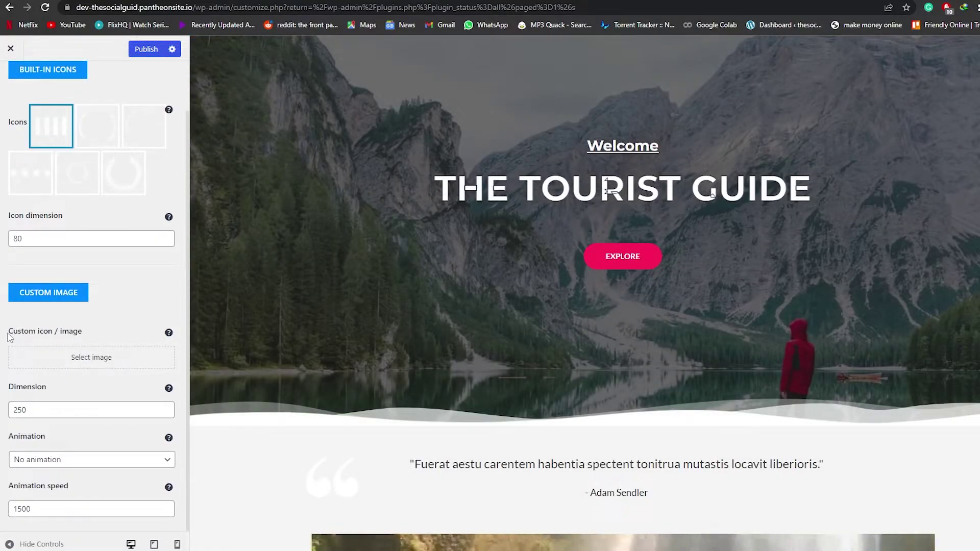
{"action": "triple_click", "coordinate": [10, 337]}
{"action": "left_click", "coordinate": [16, 332]}
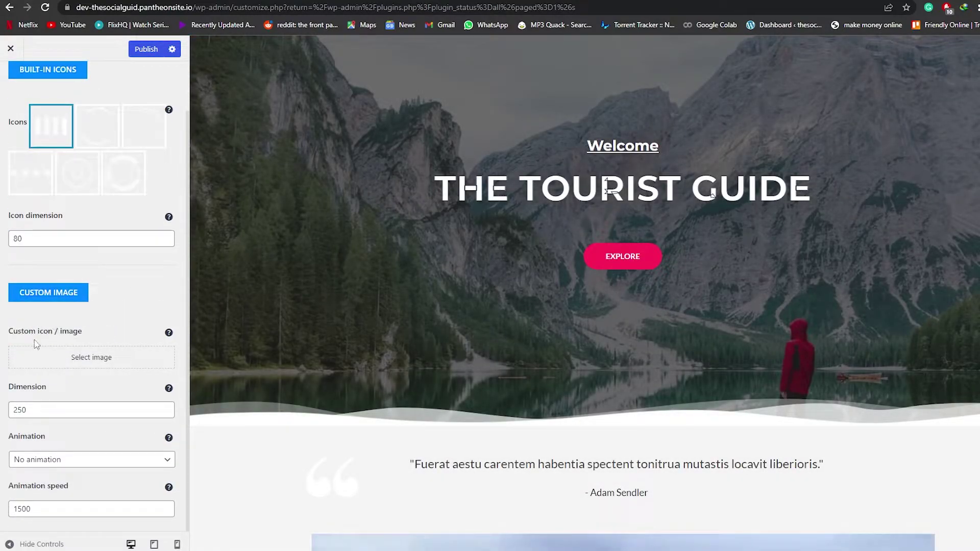
Set the white Eden rock logo as the custom image with Fade animation.
{"action": "left_click", "coordinate": [87, 358]}
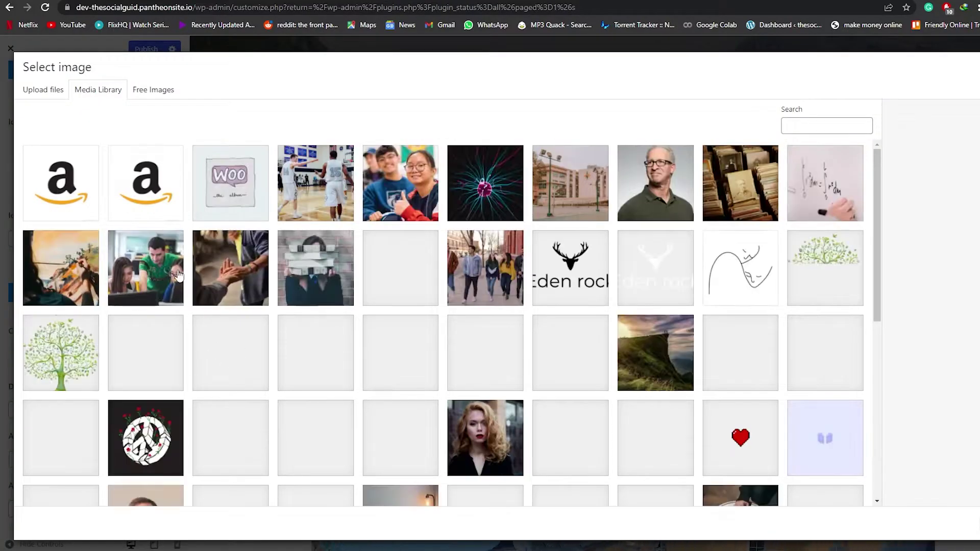
{"action": "scroll", "coordinate": [720, 240], "scroll_direction": "down", "scroll_amount": 1}
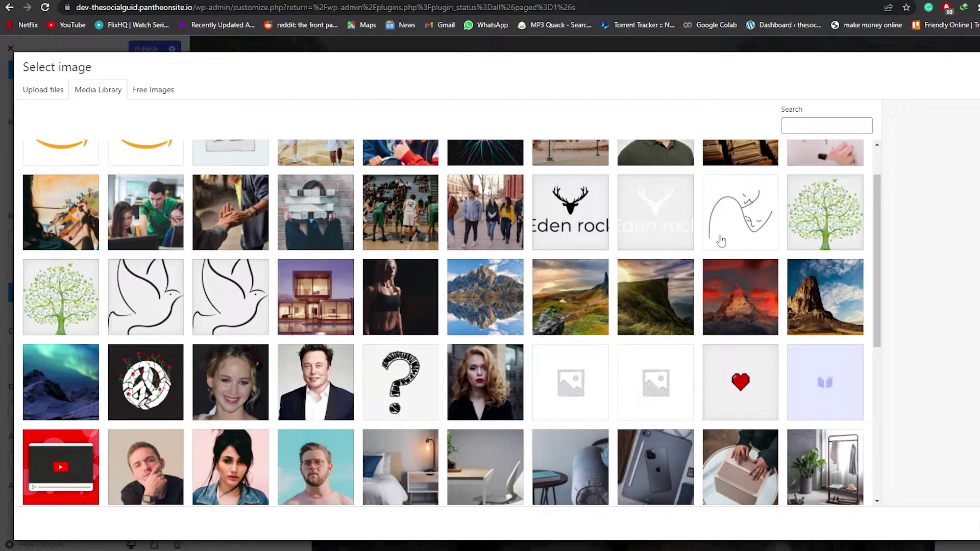
{"action": "left_click", "coordinate": [658, 222]}
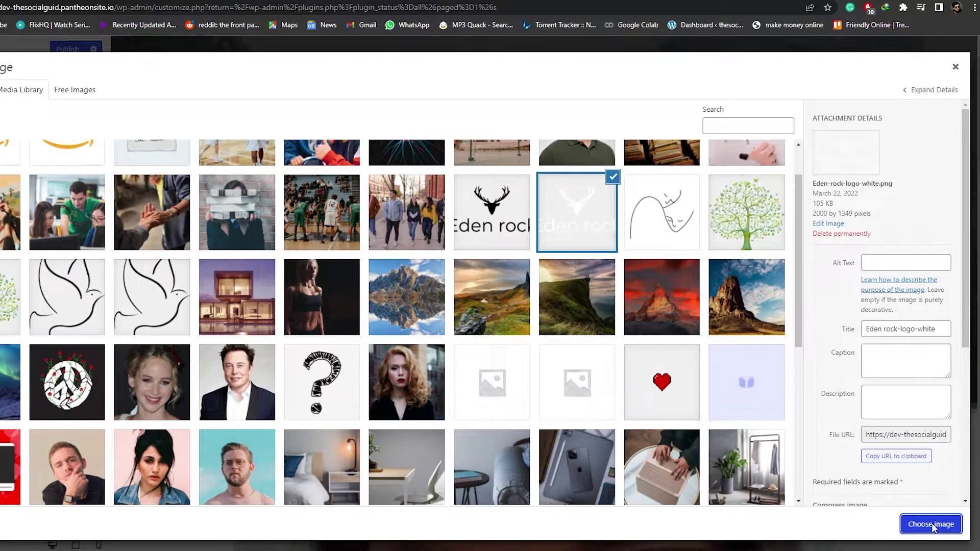
{"action": "left_click", "coordinate": [930, 525]}
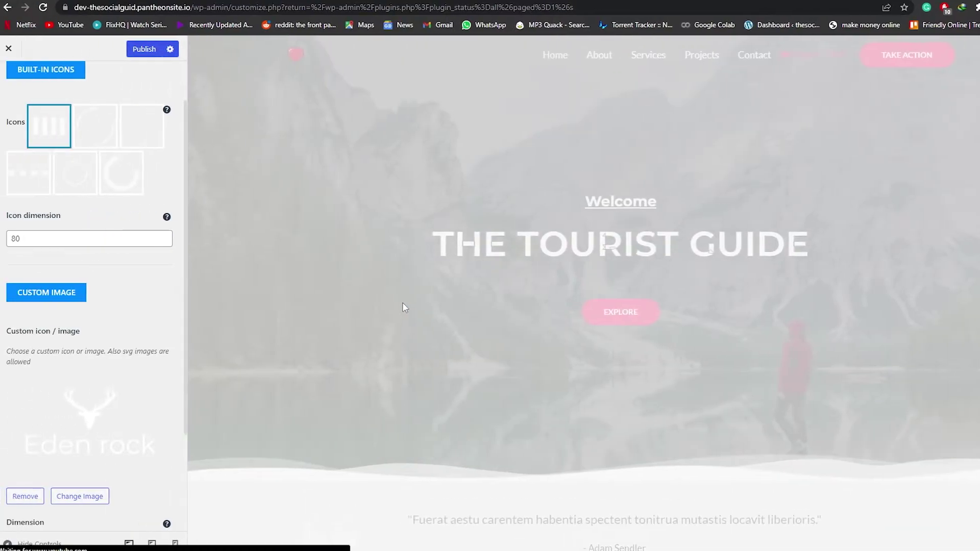
{"action": "scroll", "coordinate": [17, 266], "scroll_direction": "down", "scroll_amount": 3}
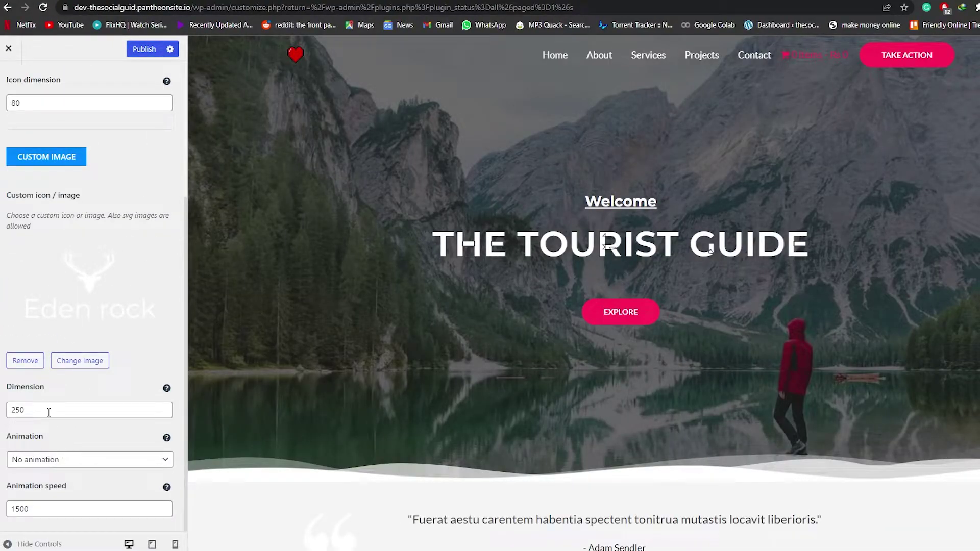
{"action": "left_click", "coordinate": [149, 462]}
{"action": "left_click", "coordinate": [134, 496]}
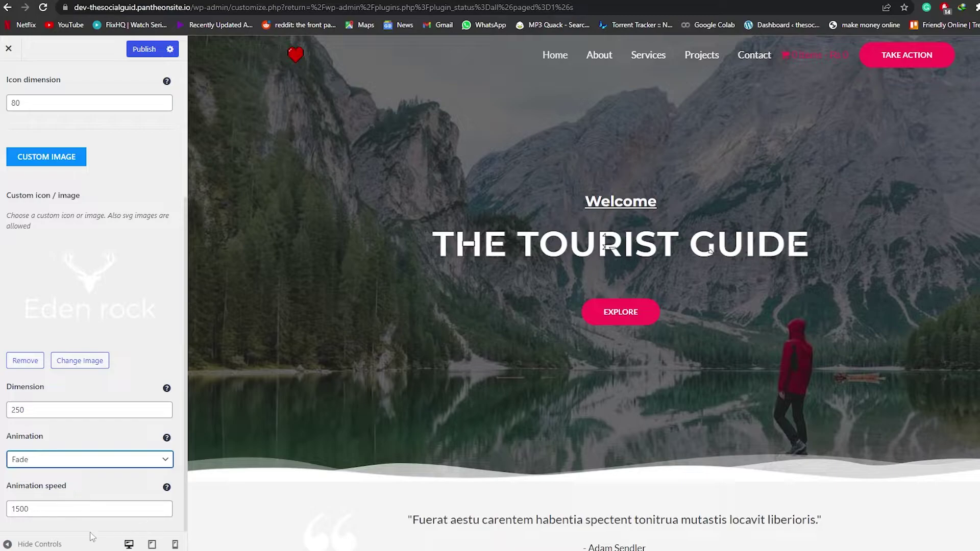
Replace the custom image with the black Eden rock logo.
{"action": "scroll", "coordinate": [43, 395], "scroll_direction": "up", "scroll_amount": 1}
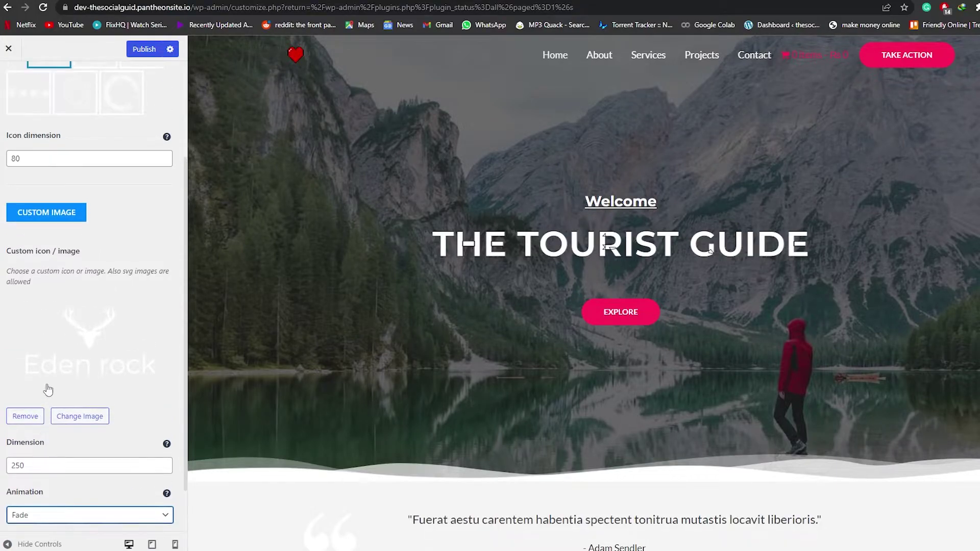
{"action": "left_click", "coordinate": [80, 416]}
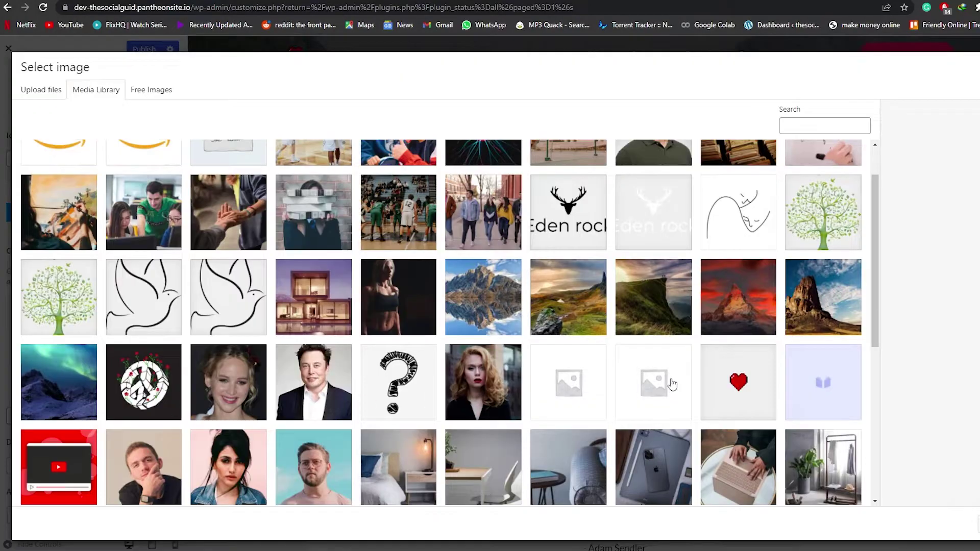
{"action": "left_click", "coordinate": [594, 190]}
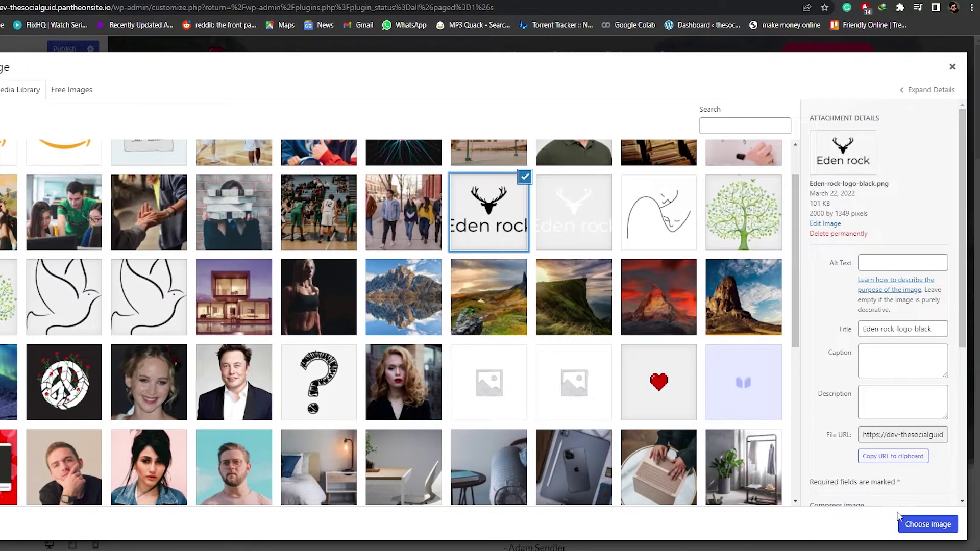
{"action": "left_click", "coordinate": [914, 532]}
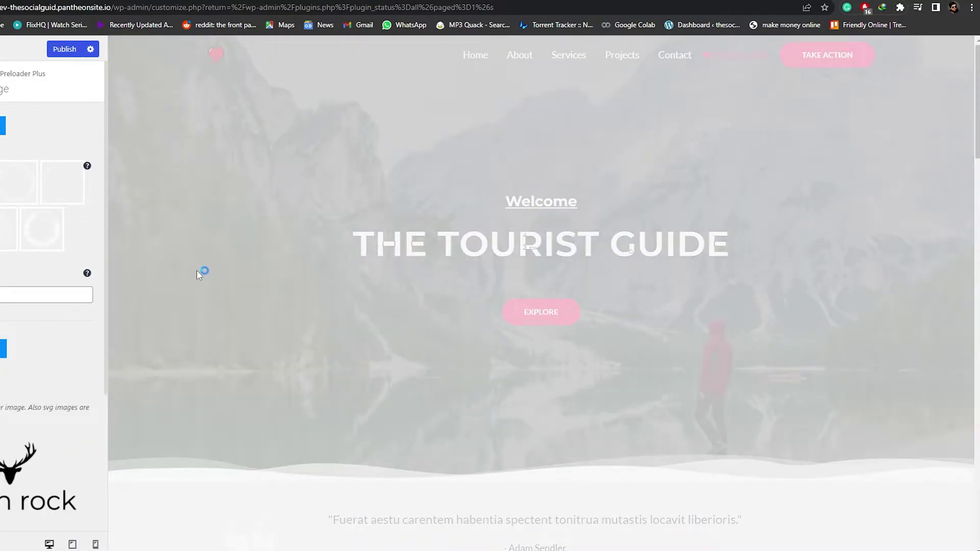
{"action": "scroll", "coordinate": [333, 324], "scroll_direction": "down", "scroll_amount": 5}
{"action": "scroll", "coordinate": [332, 323], "scroll_direction": "up", "scroll_amount": 5}
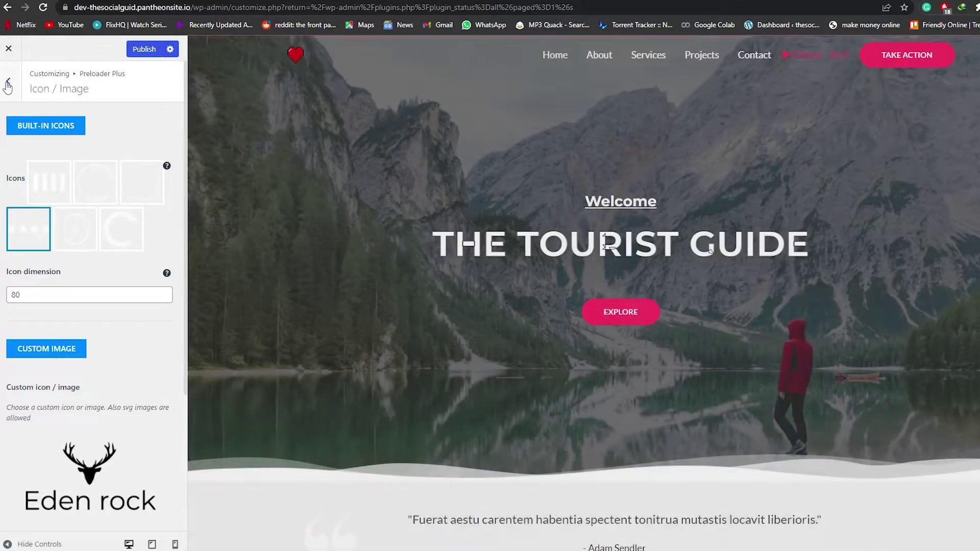
Lighten the preloader background colour to near white in Settings.
{"action": "left_click", "coordinate": [8, 81]}
{"action": "left_click", "coordinate": [69, 110]}
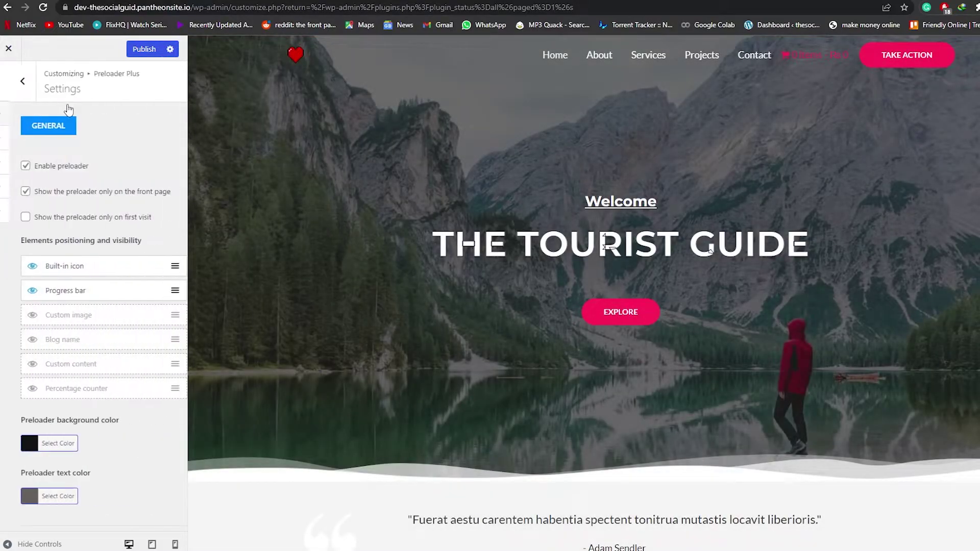
{"action": "left_click", "coordinate": [37, 443]}
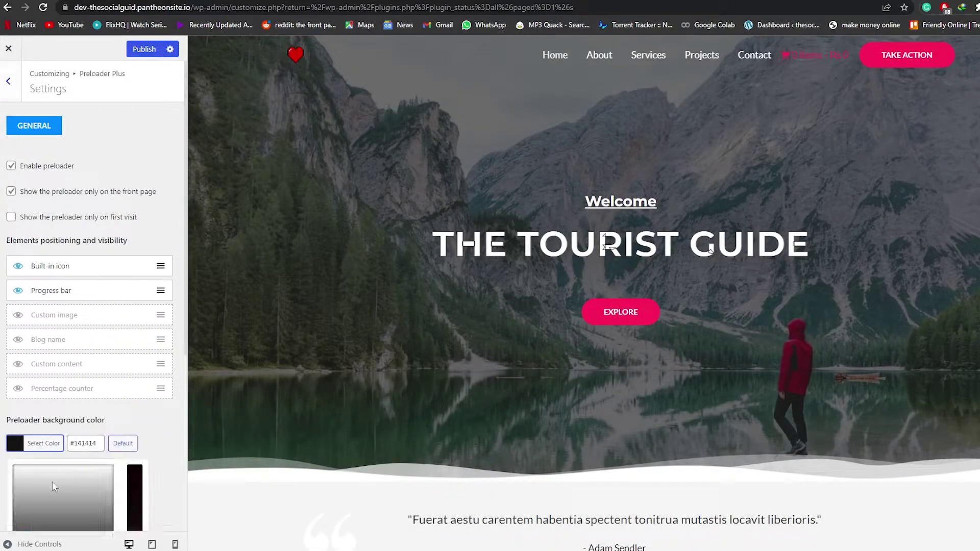
{"action": "left_click_drag", "start_coordinate": [52, 482], "coordinate": [14, 476]}
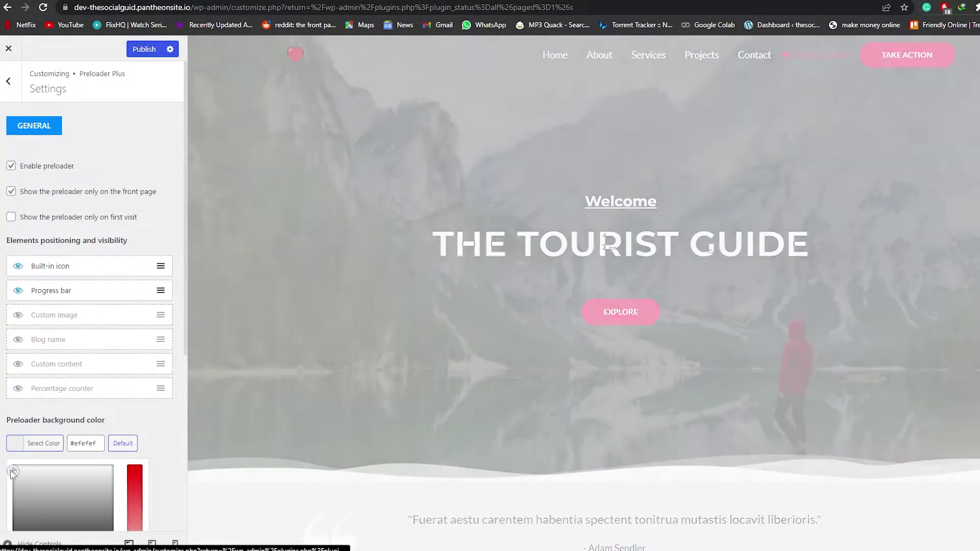
{"action": "left_click", "coordinate": [632, 306]}
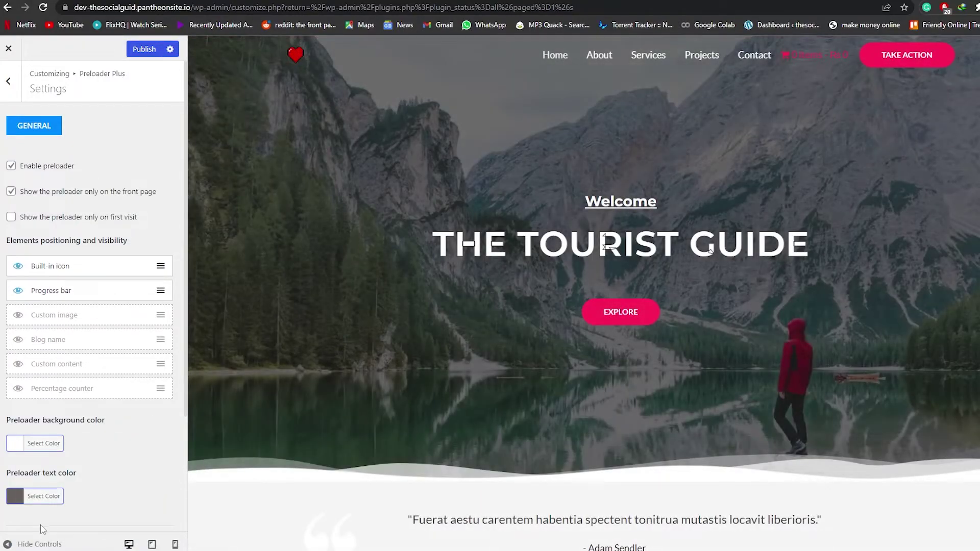
{"action": "scroll", "coordinate": [40, 510], "scroll_direction": "down", "scroll_amount": 2}
Set the preloader text colour to deep red (#dd0404).
{"action": "left_click", "coordinate": [36, 443]}
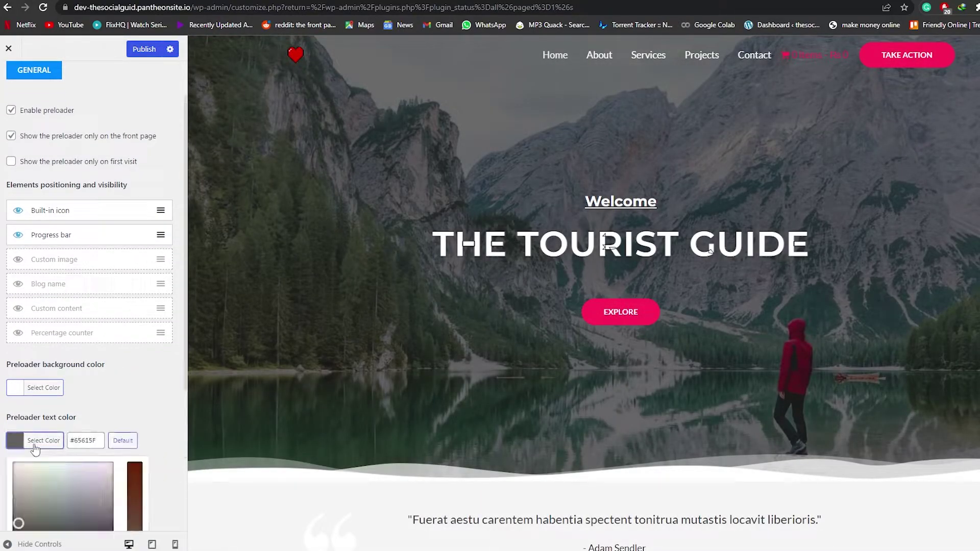
{"action": "left_click_drag", "start_coordinate": [134, 485], "coordinate": [135, 550]}
{"action": "scroll", "coordinate": [77, 460], "scroll_direction": "down", "scroll_amount": 4}
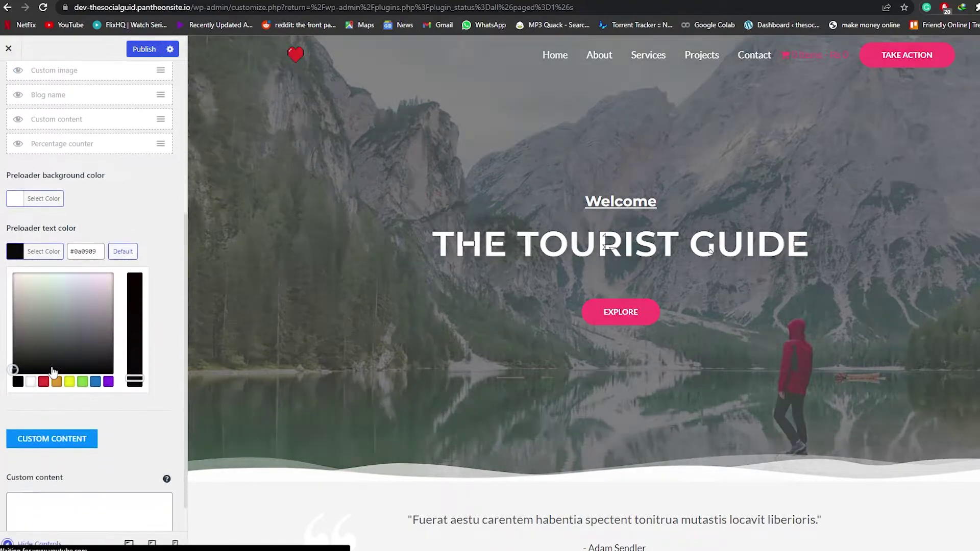
{"action": "left_click", "coordinate": [486, 320]}
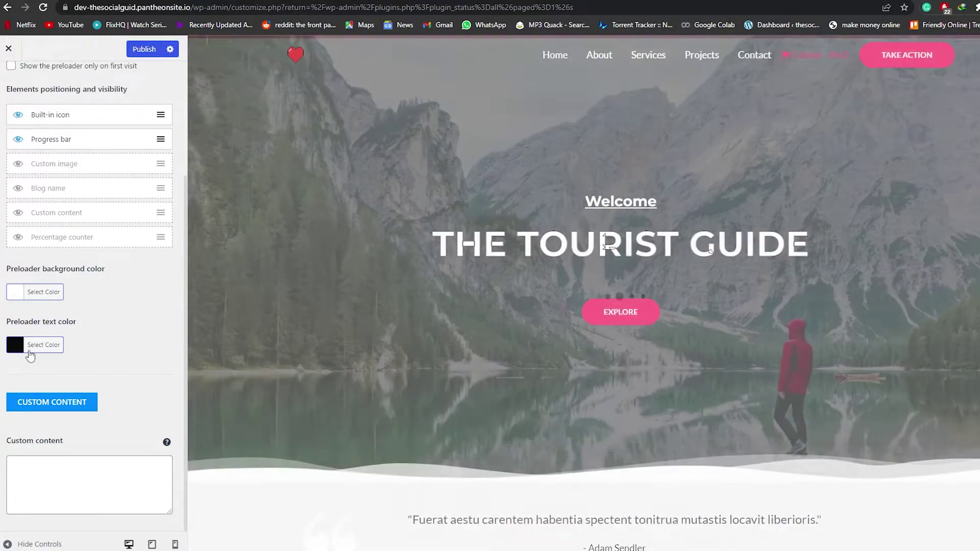
{"action": "left_click", "coordinate": [21, 349]}
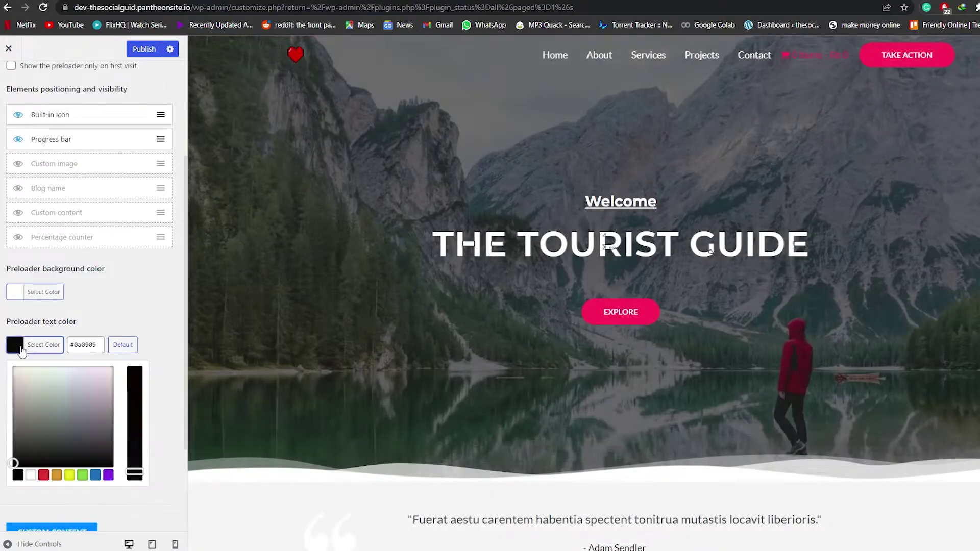
{"action": "left_click", "coordinate": [43, 477]}
{"action": "left_click_drag", "start_coordinate": [134, 399], "coordinate": [142, 383]}
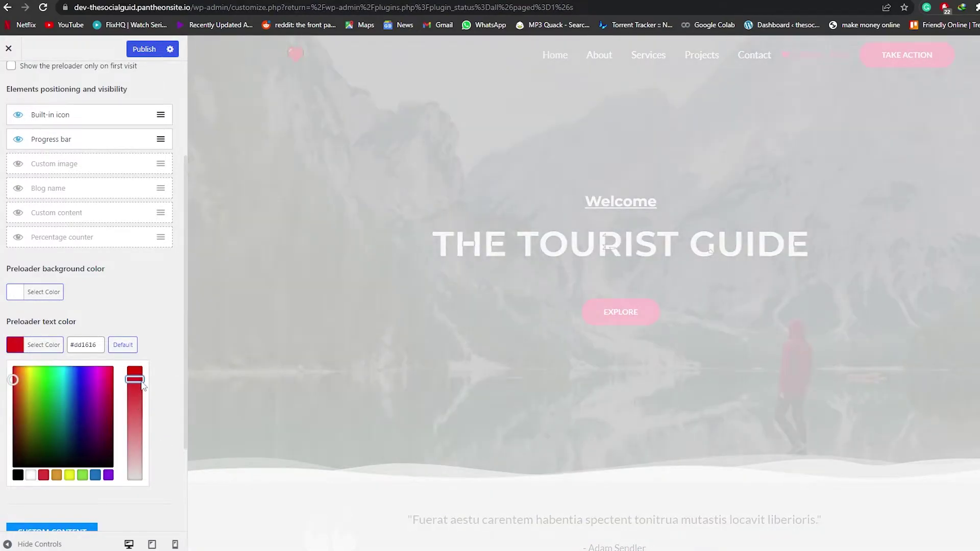
{"action": "left_click", "coordinate": [135, 307]}
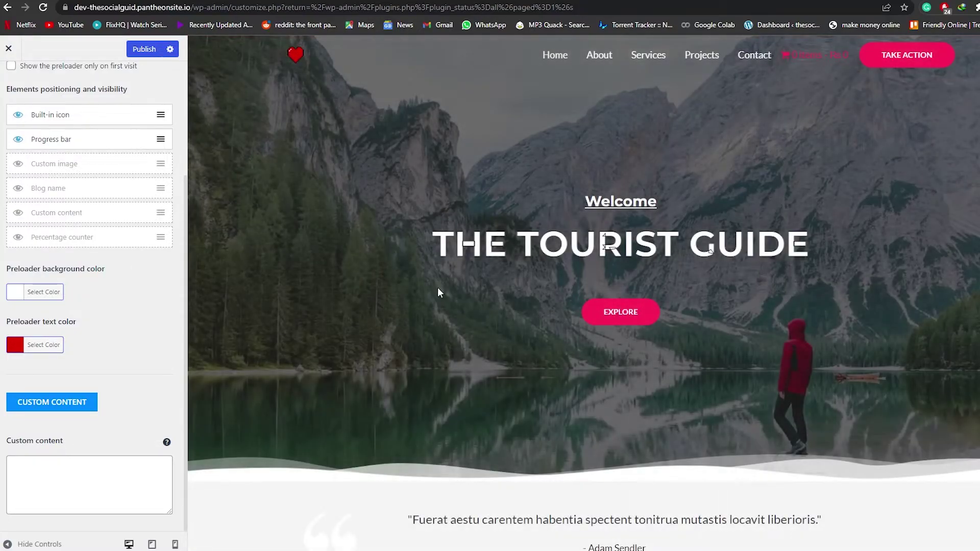
{"action": "left_click", "coordinate": [25, 346]}
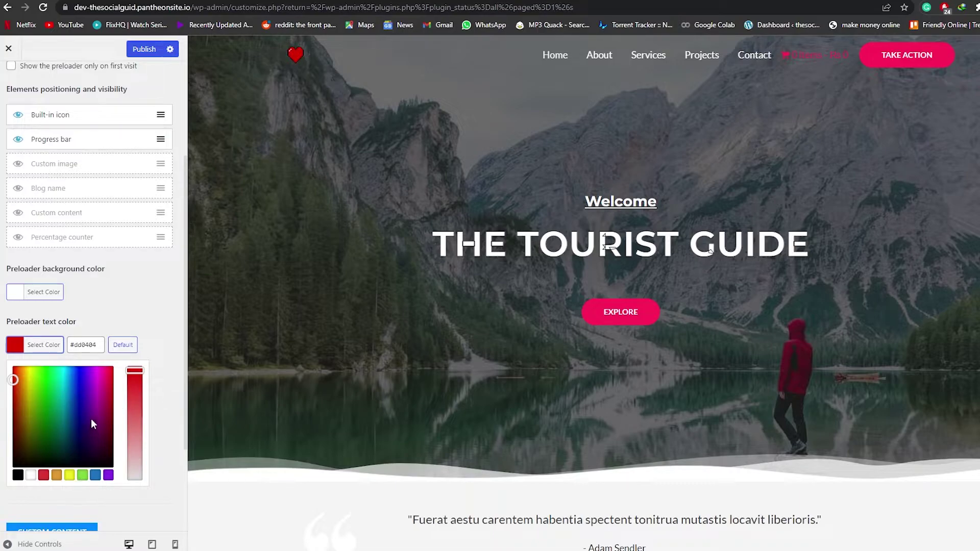
{"action": "left_click", "coordinate": [1, 400]}
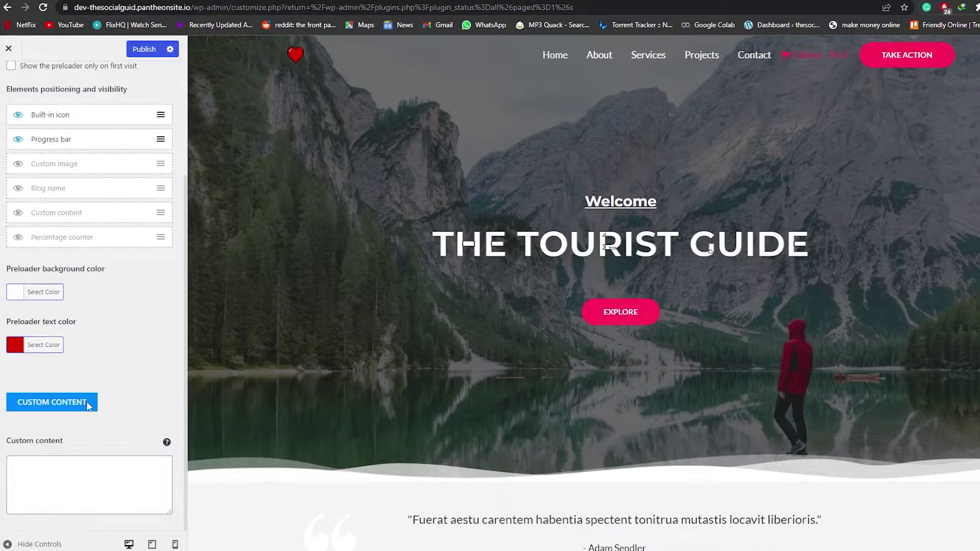
{"action": "left_click", "coordinate": [53, 469]}
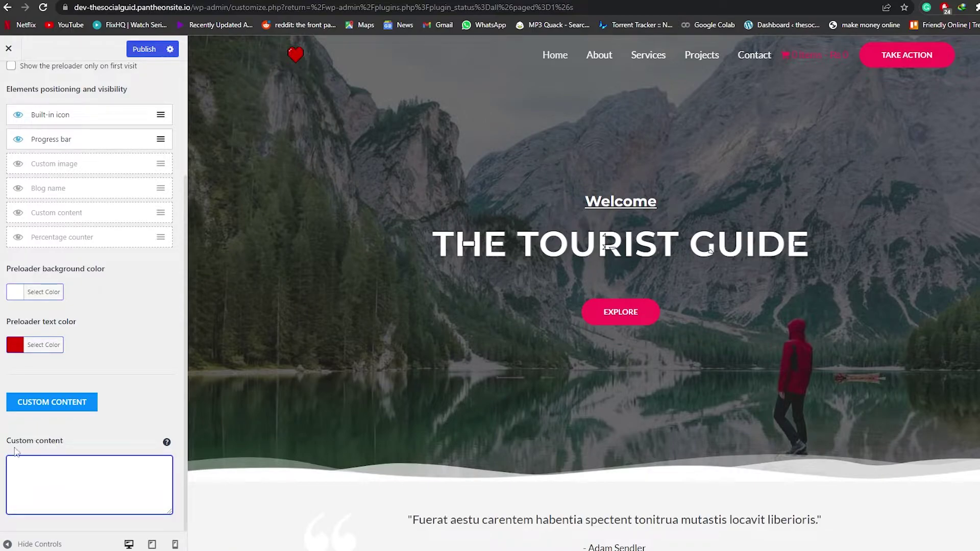
{"action": "left_click", "coordinate": [51, 139]}
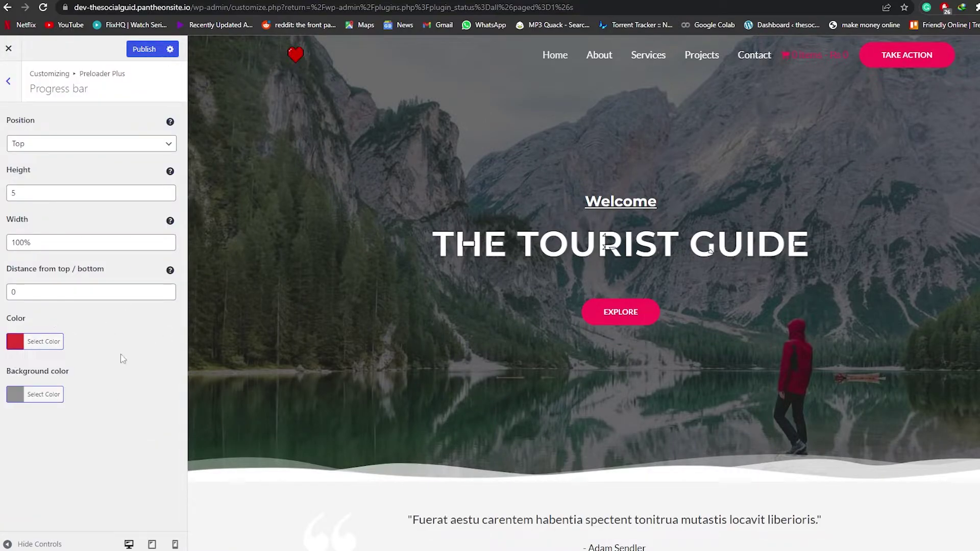
Look over the Preloader Plus Animations settings.
{"action": "left_click", "coordinate": [8, 81]}
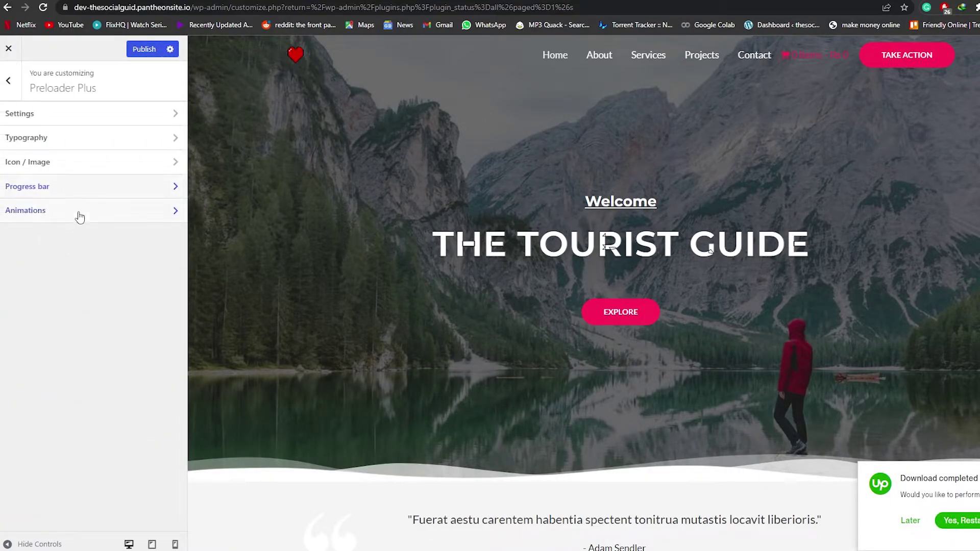
{"action": "left_click", "coordinate": [80, 217]}
{"action": "scroll", "coordinate": [64, 216], "scroll_direction": "down", "scroll_amount": 5}
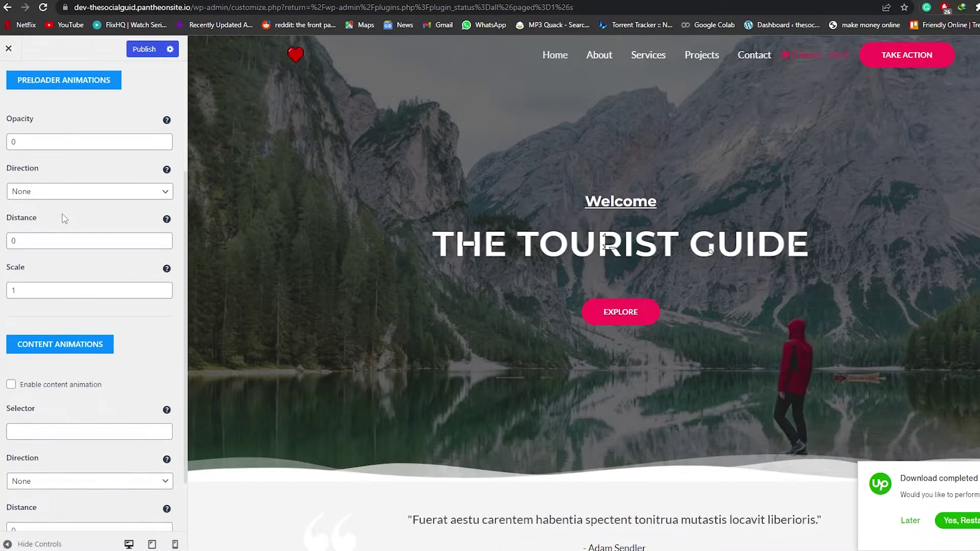
{"action": "scroll", "coordinate": [49, 306], "scroll_direction": "up", "scroll_amount": 5}
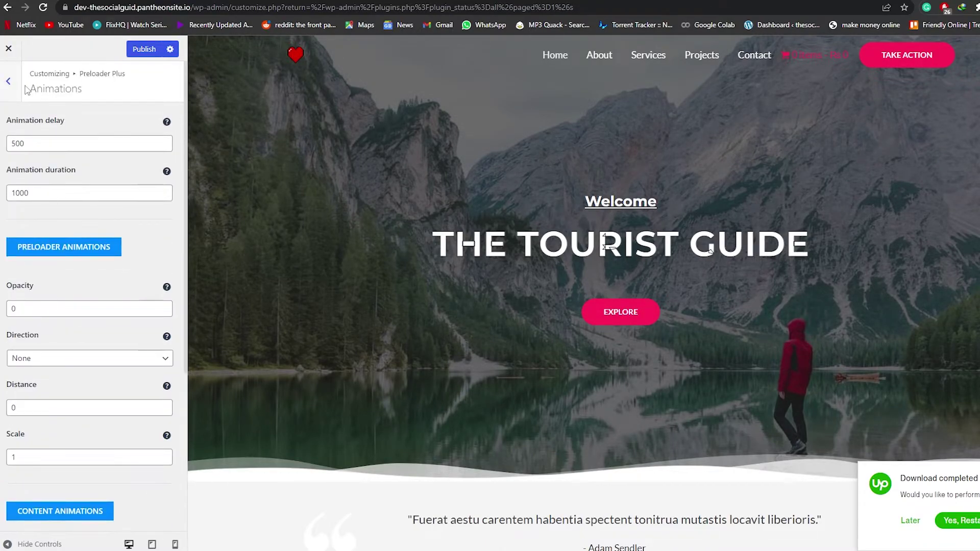
{"action": "left_click", "coordinate": [11, 82]}
Change the custom image dimension from 250 to 100 in Icon / Image.
{"action": "left_click", "coordinate": [37, 160]}
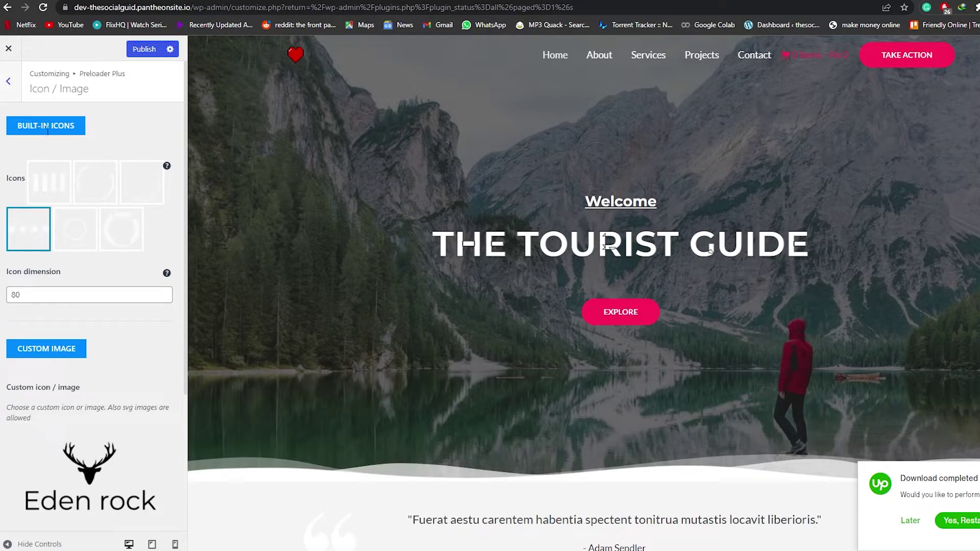
{"action": "scroll", "coordinate": [47, 129], "scroll_direction": "down", "scroll_amount": 4}
{"action": "double_click", "coordinate": [31, 410]}
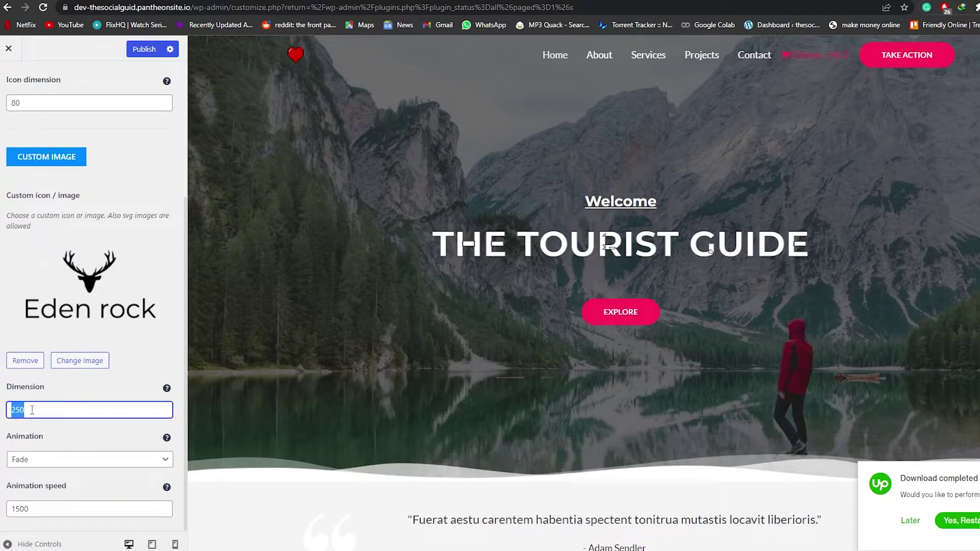
{"action": "type", "text": "100"}
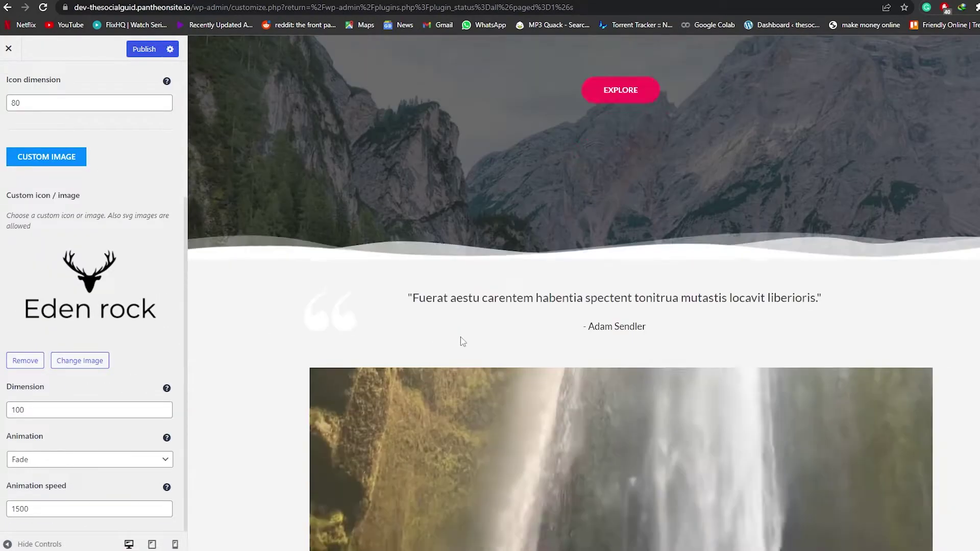
{"action": "scroll", "coordinate": [214, 343], "scroll_direction": "down", "scroll_amount": 2}
{"action": "scroll", "coordinate": [151, 357], "scroll_direction": "up", "scroll_amount": 4}
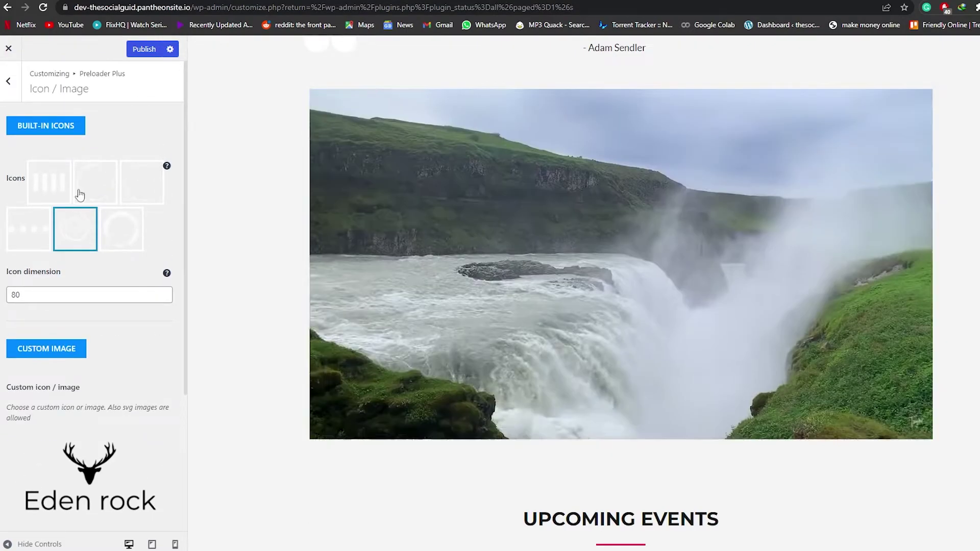
{"action": "left_click", "coordinate": [8, 80]}
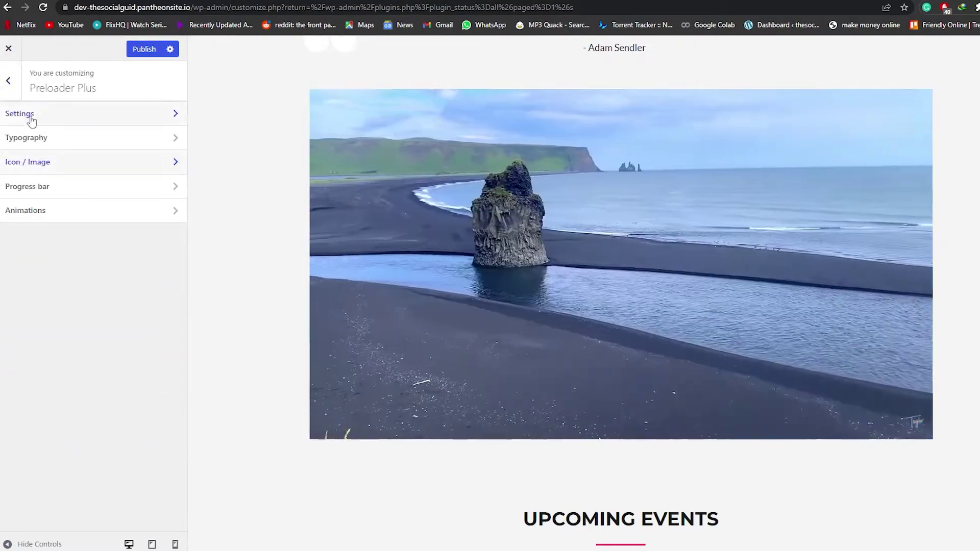
Move the Custom image element to third place and enable its visibility.
{"action": "left_click", "coordinate": [27, 116]}
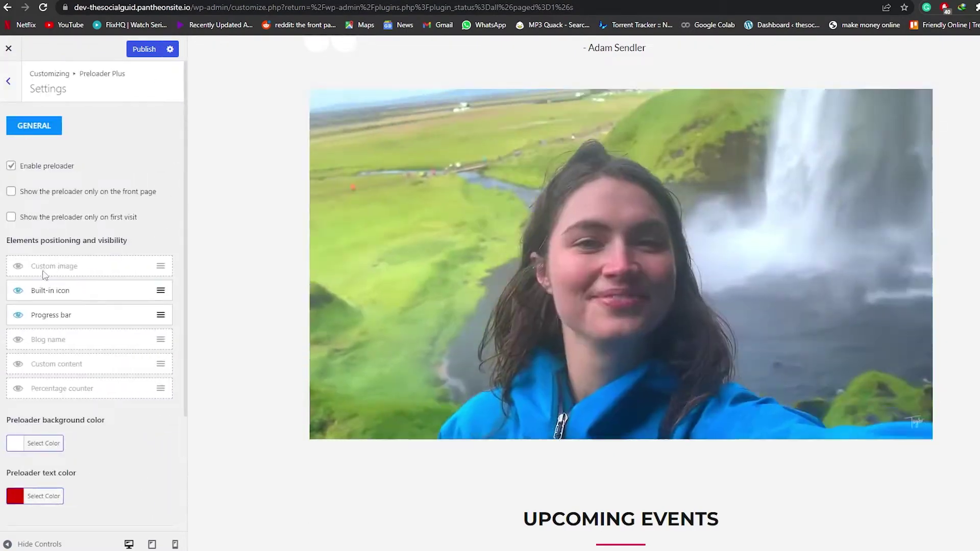
{"action": "left_click_drag", "start_coordinate": [49, 266], "coordinate": [44, 316]}
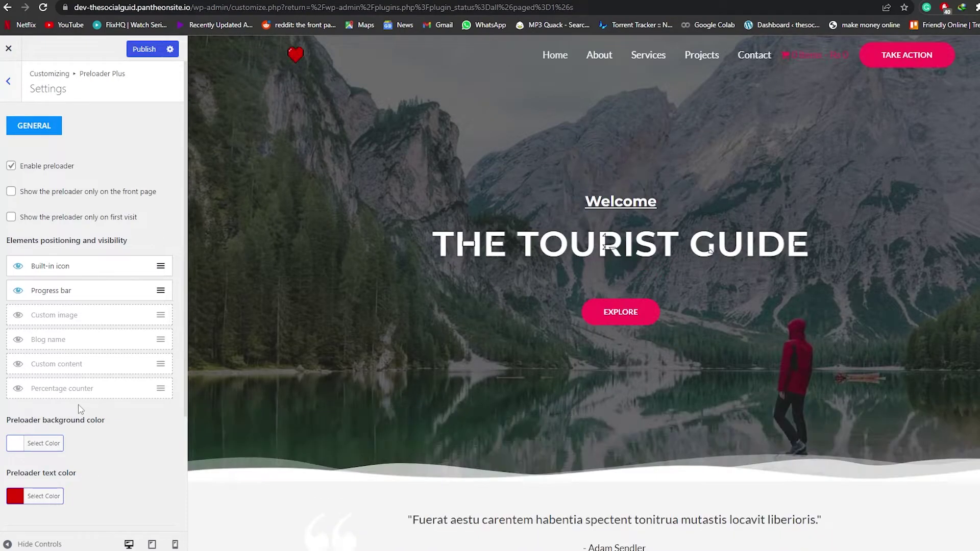
{"action": "left_click", "coordinate": [19, 315]}
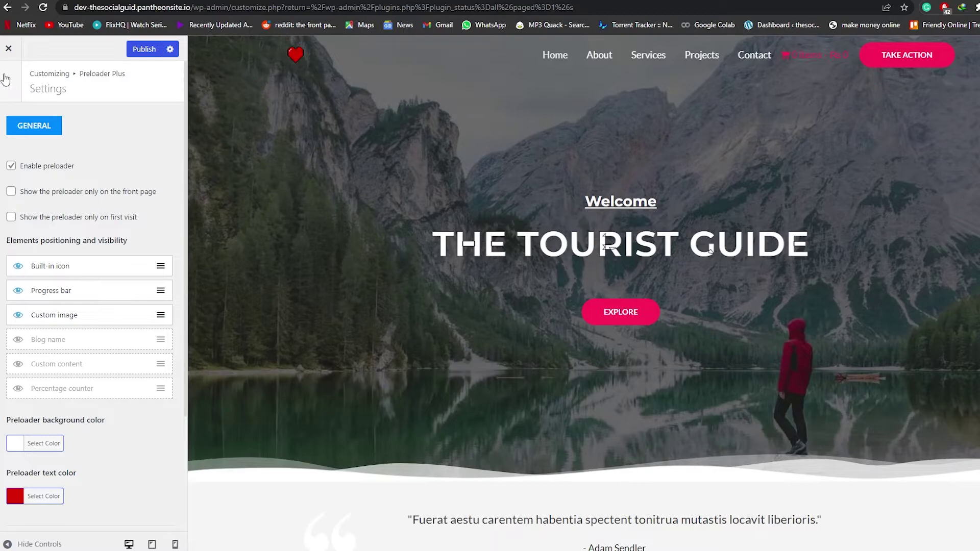
Set the Eden rock logo's dimension to 250 and its animation to No animation.
{"action": "left_click", "coordinate": [6, 80]}
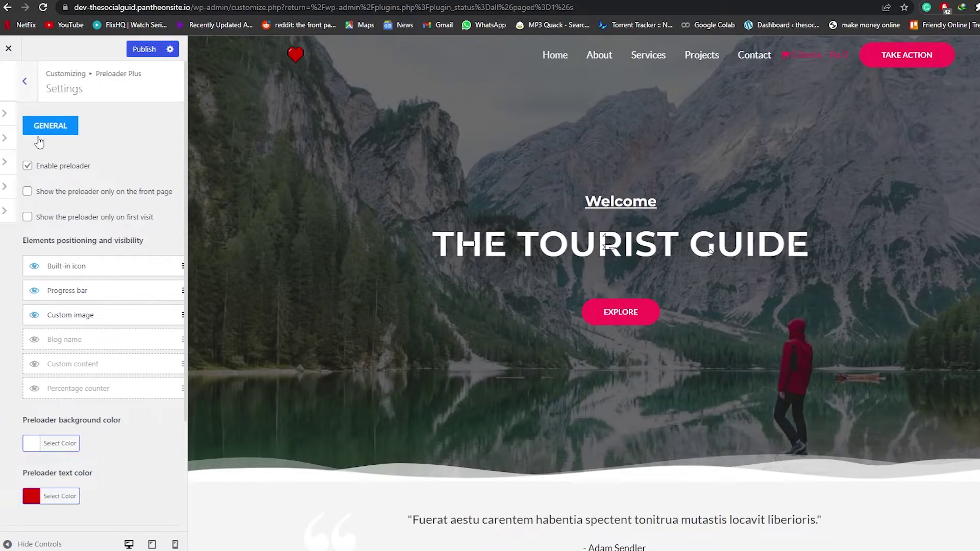
{"action": "left_click", "coordinate": [65, 164]}
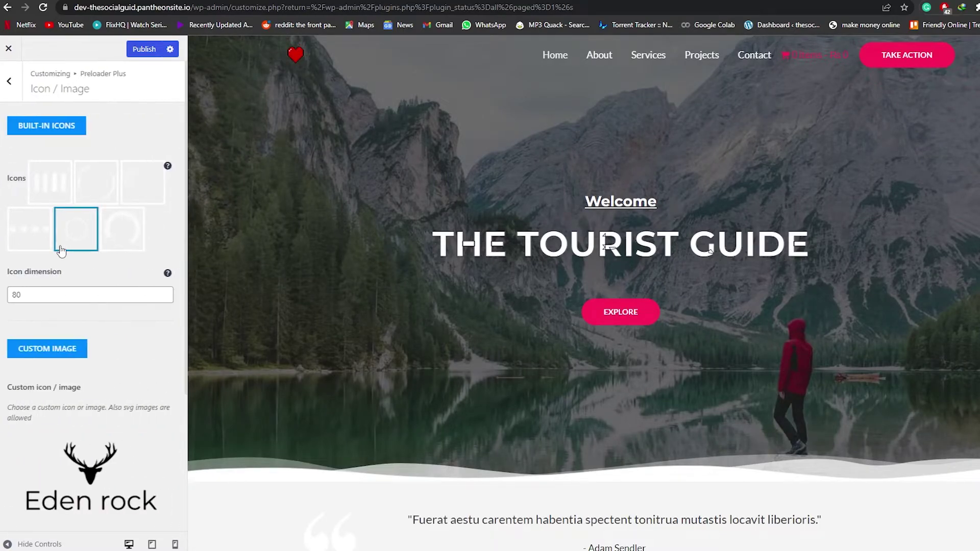
{"action": "scroll", "coordinate": [74, 291], "scroll_direction": "down", "scroll_amount": 4}
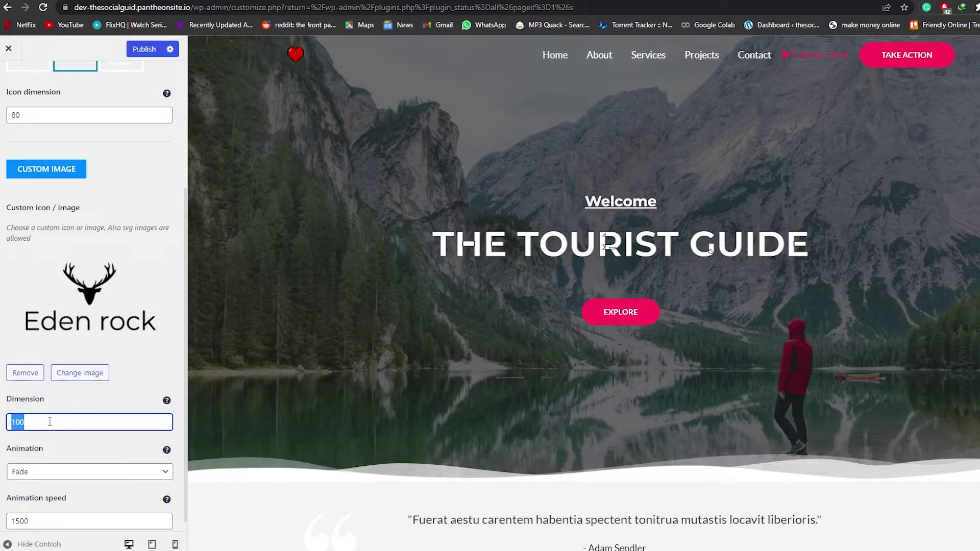
{"action": "type", "text": "0"}
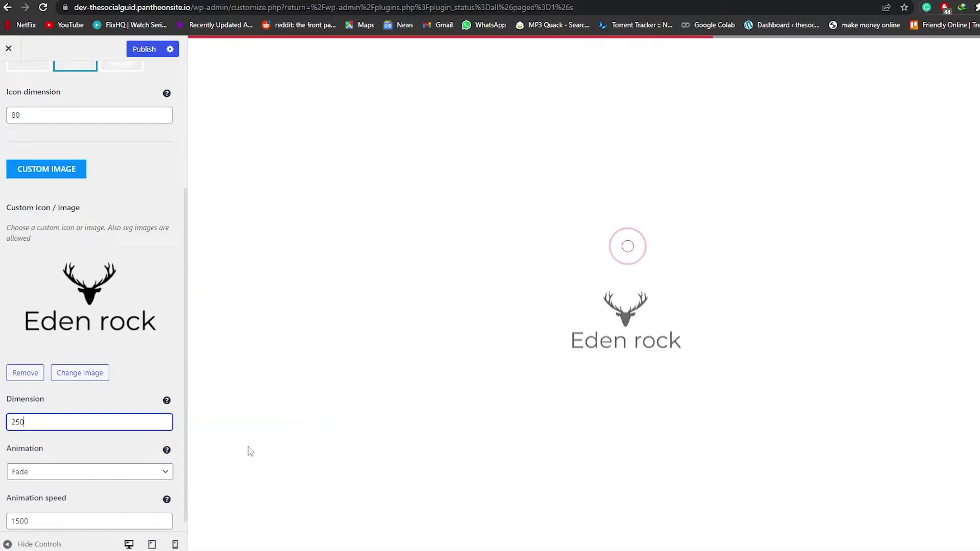
{"action": "left_click", "coordinate": [120, 482]}
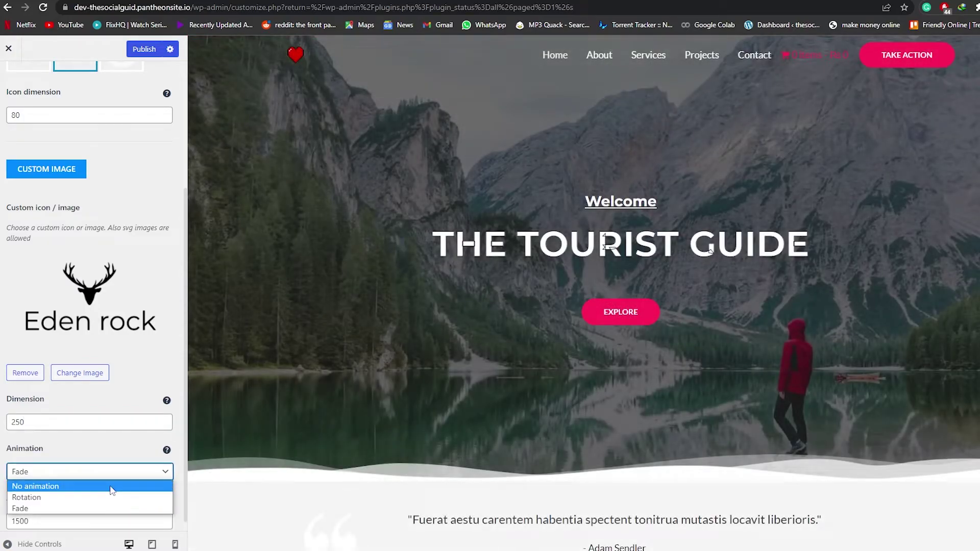
{"action": "left_click", "coordinate": [112, 486]}
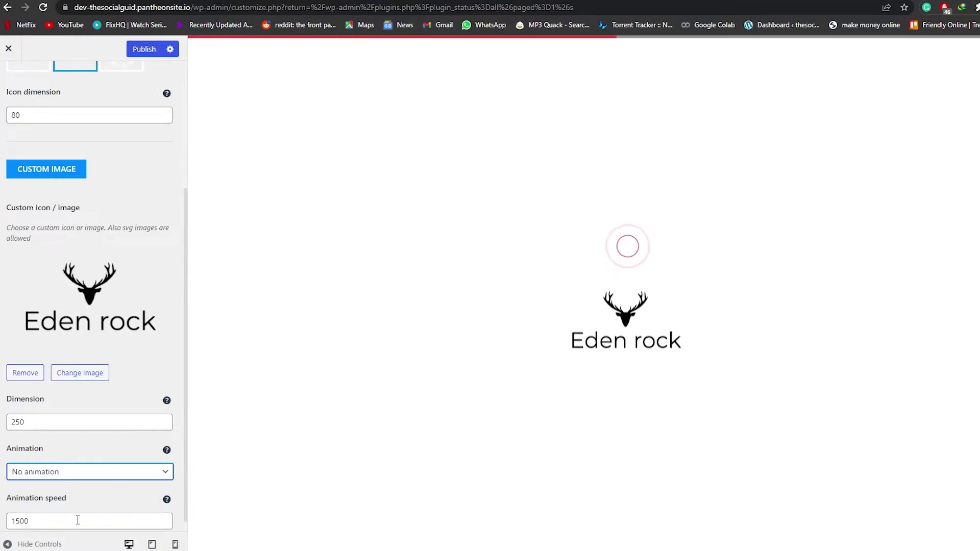
Switch the preloader animation to Fade and preview it at animation speed 4000.
{"action": "left_click", "coordinate": [58, 520]}
{"action": "scroll", "coordinate": [66, 495], "scroll_direction": "down", "scroll_amount": 1}
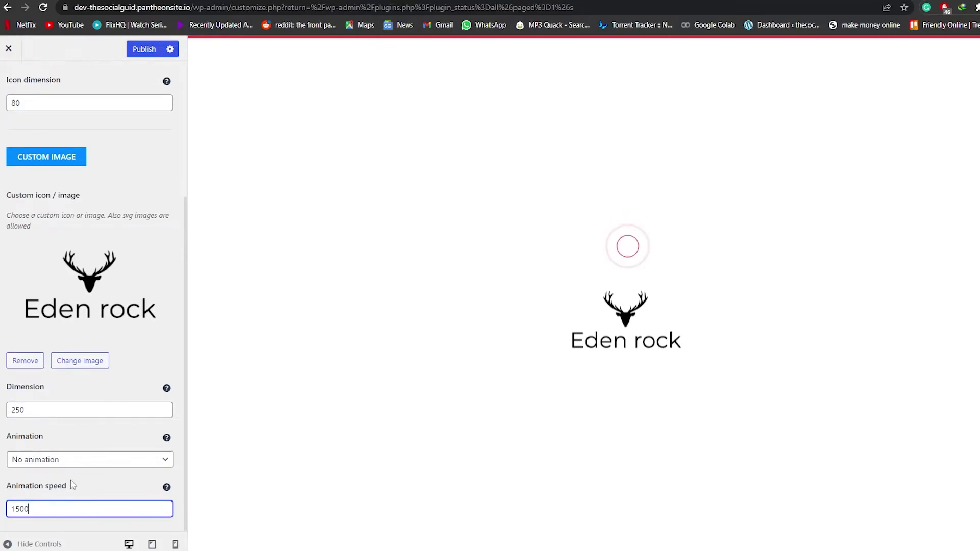
{"action": "left_click", "coordinate": [80, 468]}
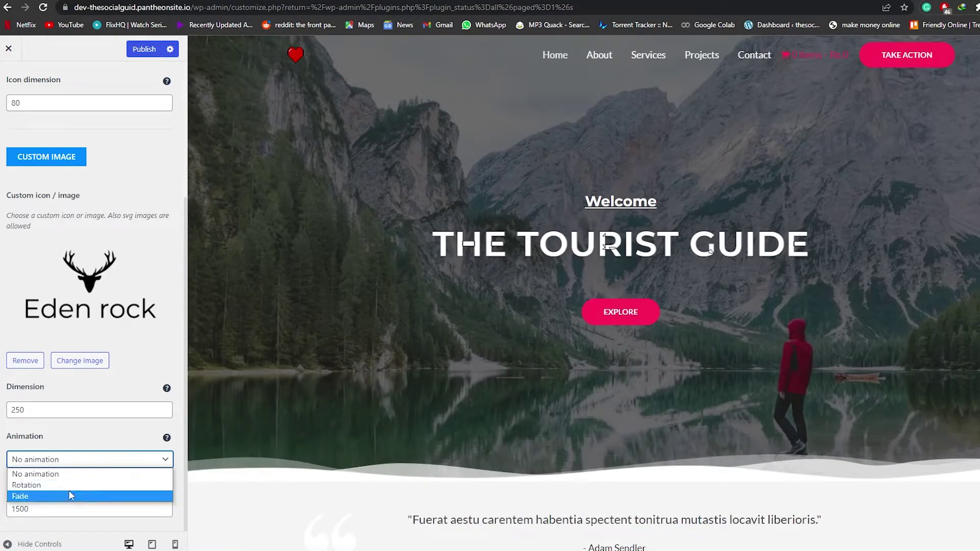
{"action": "key", "text": "Escape"}
{"action": "key", "text": "Down"}
{"action": "key", "text": "Tab"}
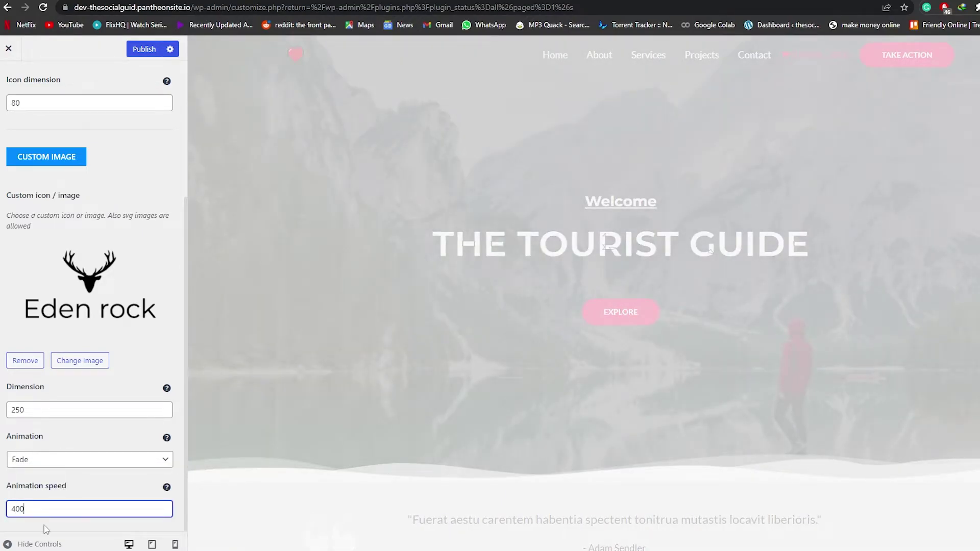
{"action": "type", "text": "4000"}
{"action": "left_click", "coordinate": [631, 342]}
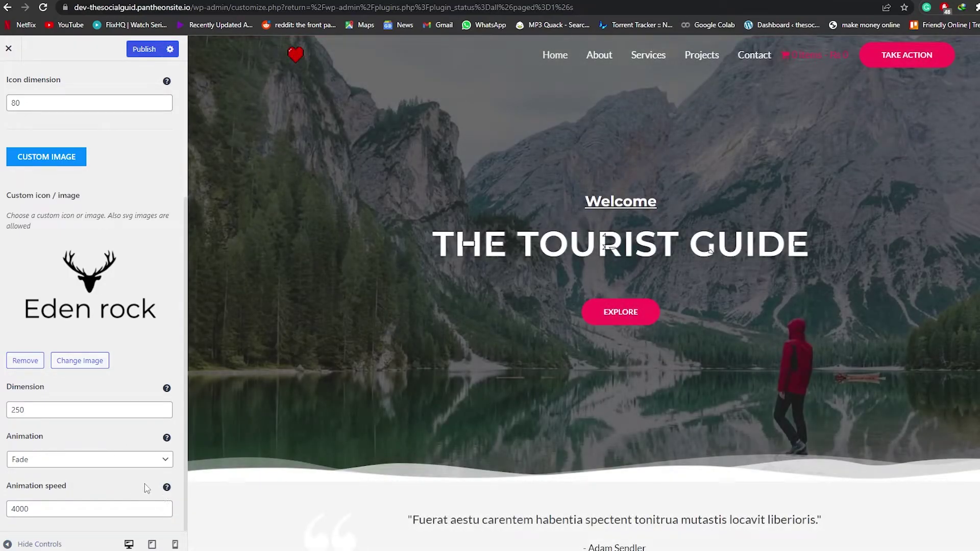
Try animation speeds 3500 then 2000, and revert the animation to No animation.
{"action": "left_click_drag", "start_coordinate": [27, 507], "coordinate": [1, 511]}
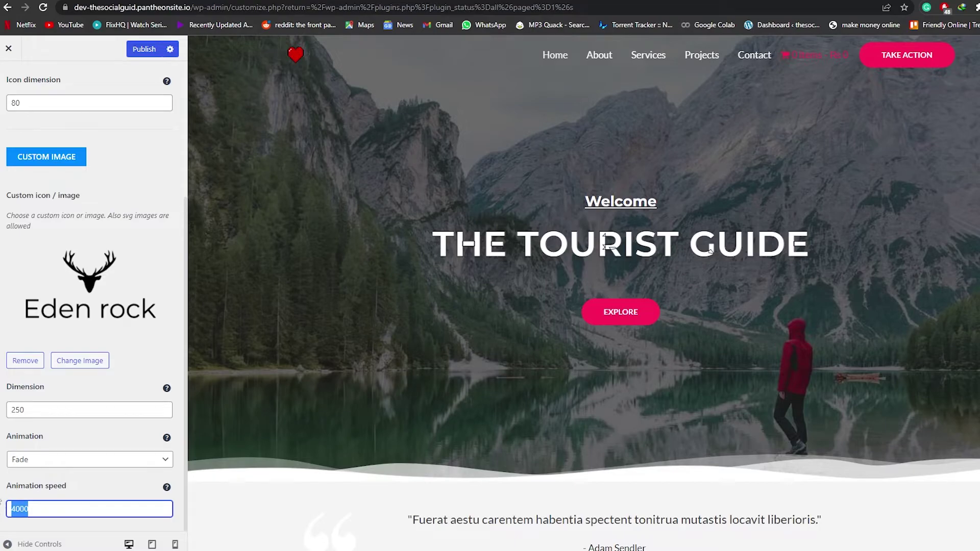
{"action": "type", "text": "3500"}
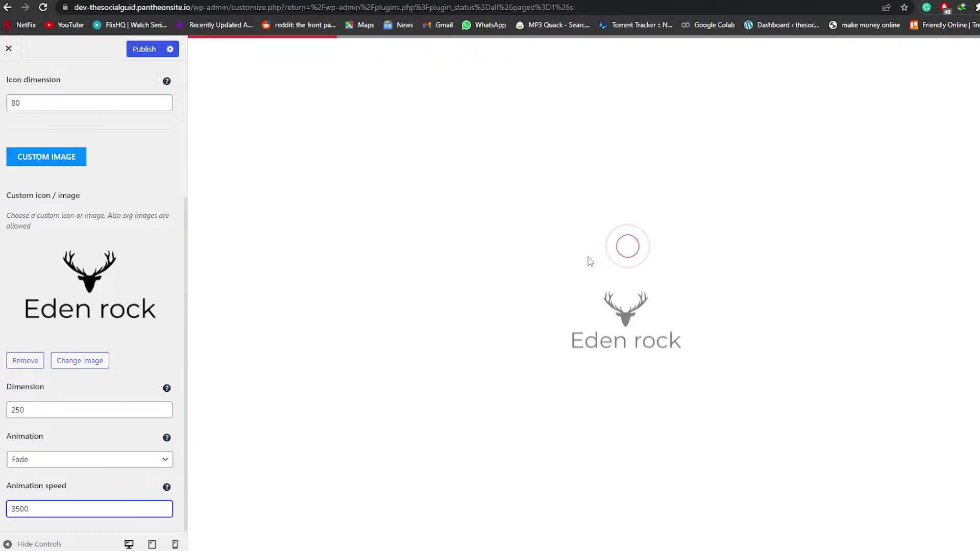
{"action": "left_click_drag", "start_coordinate": [31, 509], "coordinate": [1, 519]}
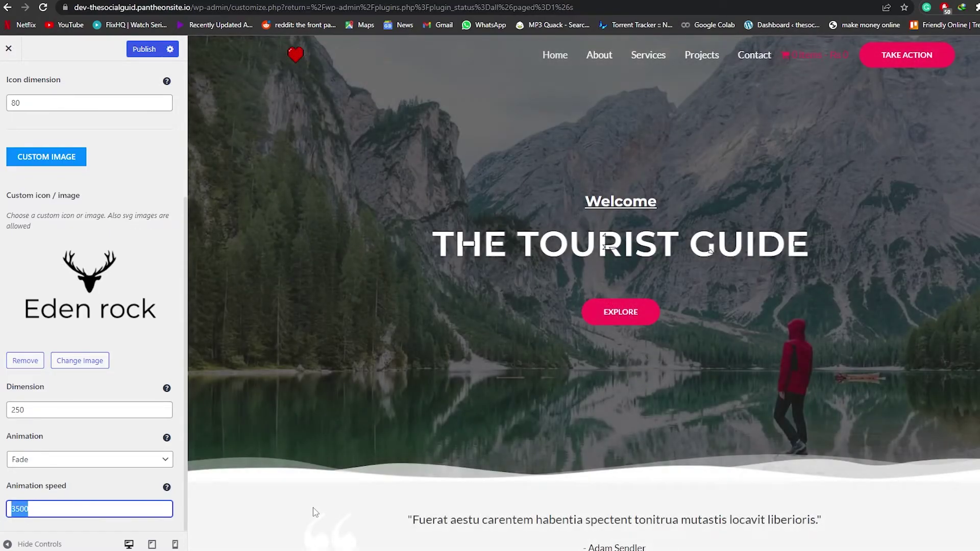
{"action": "type", "text": "2000"}
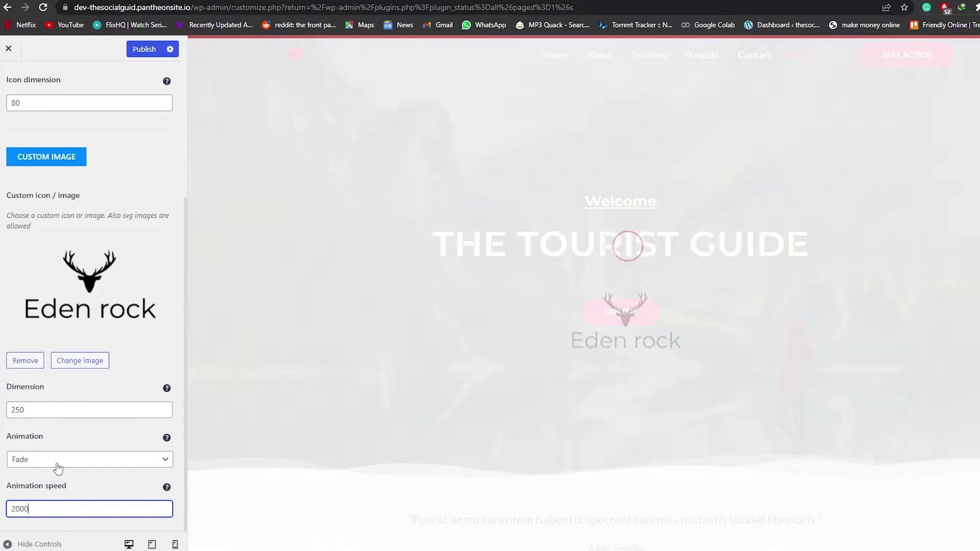
{"action": "left_click", "coordinate": [57, 462]}
{"action": "left_click", "coordinate": [54, 469]}
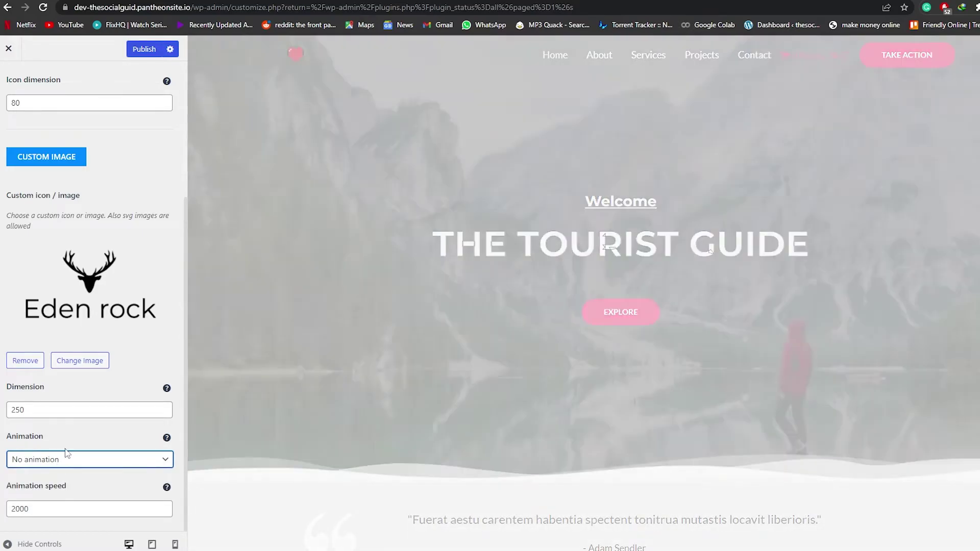
{"action": "scroll", "coordinate": [66, 452], "scroll_direction": "up", "scroll_amount": 4}
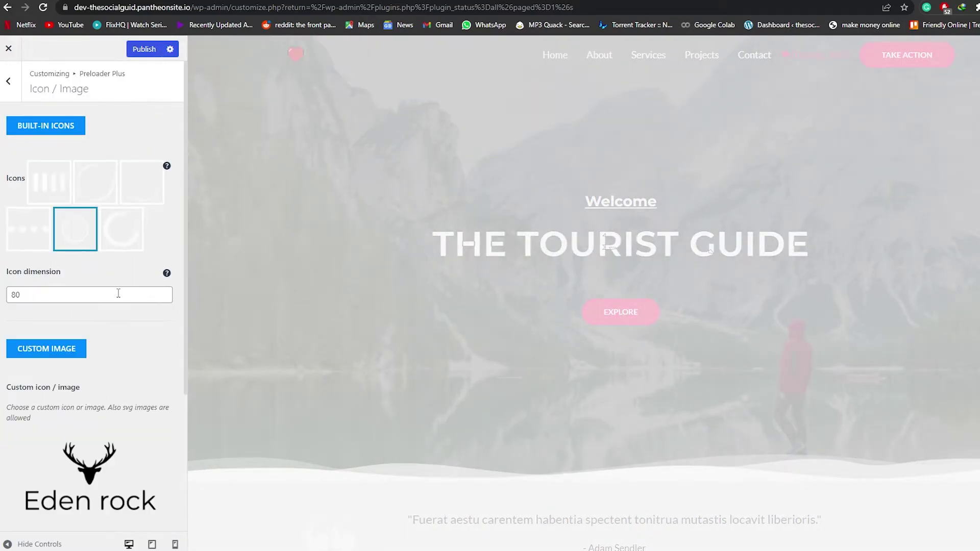
Pick the dots built-in icon for the preloader, then go back to the Preloader Plus sections.
{"action": "left_click", "coordinate": [31, 233]}
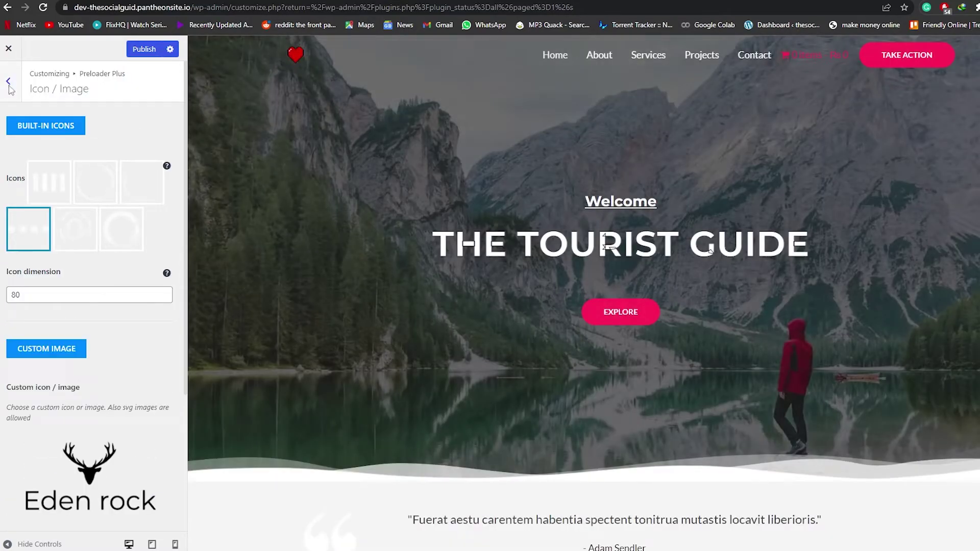
{"action": "left_click", "coordinate": [8, 80]}
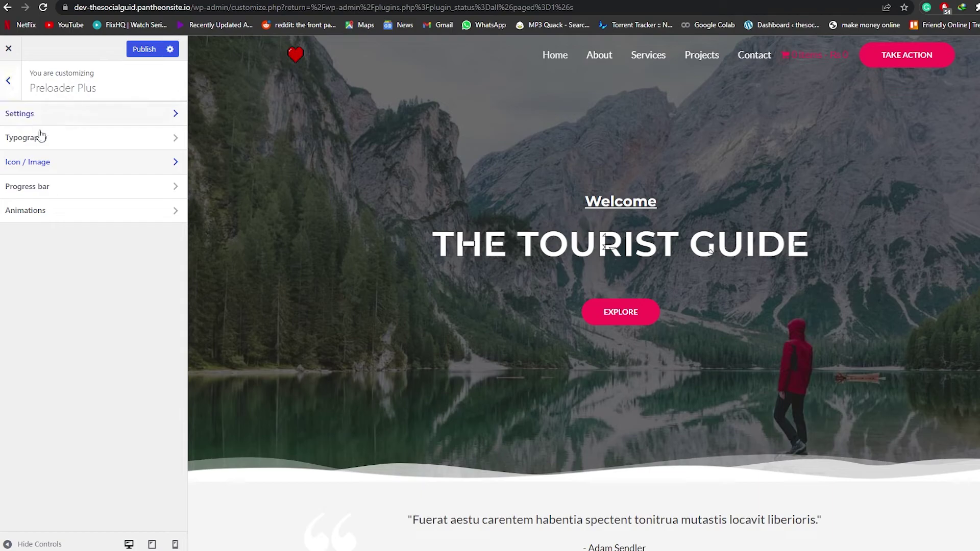
In Settings, move the Custom content element above Blog name in Elements positioning and visibility.
{"action": "left_click", "coordinate": [57, 119]}
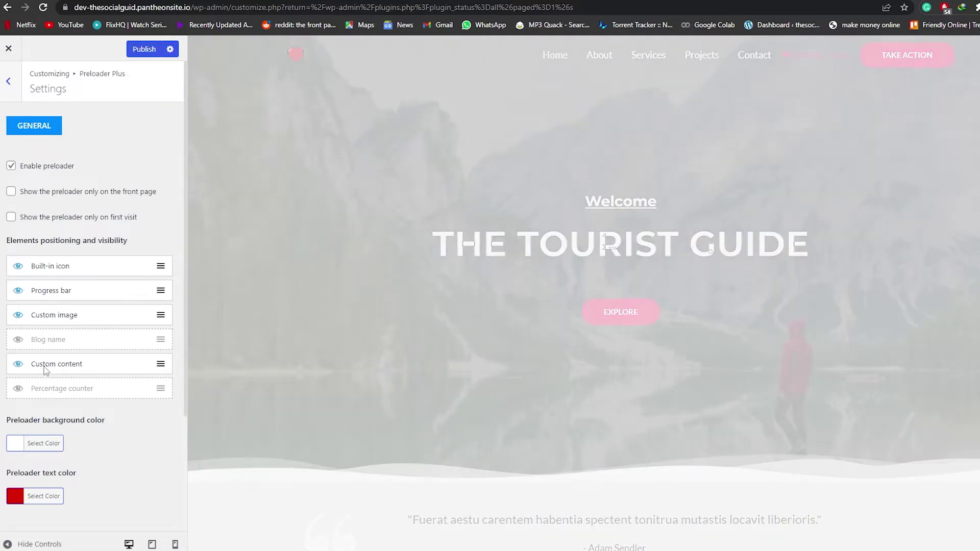
{"action": "left_click_drag", "start_coordinate": [44, 368], "coordinate": [51, 343]}
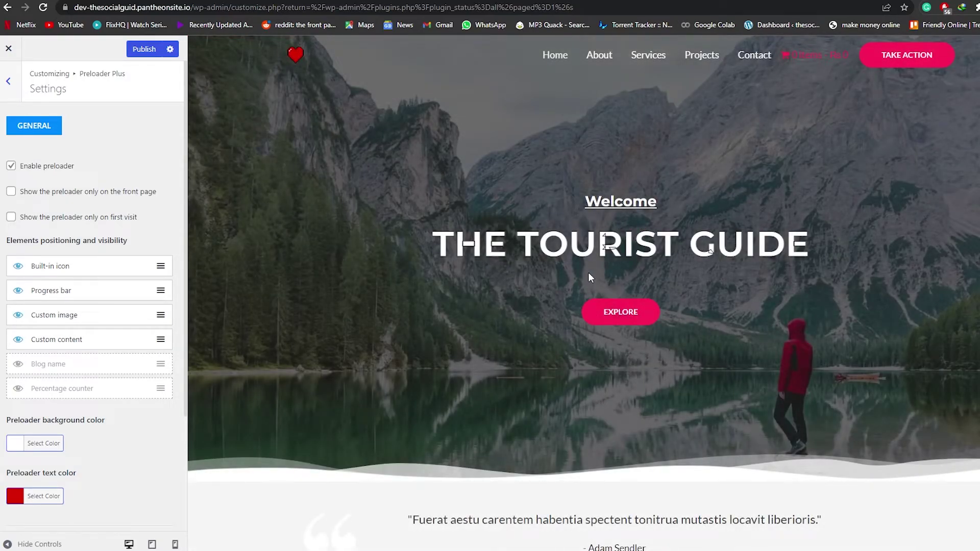
{"action": "scroll", "coordinate": [48, 251], "scroll_direction": "down", "scroll_amount": 4}
{"action": "scroll", "coordinate": [122, 412], "scroll_direction": "up", "scroll_amount": 1}
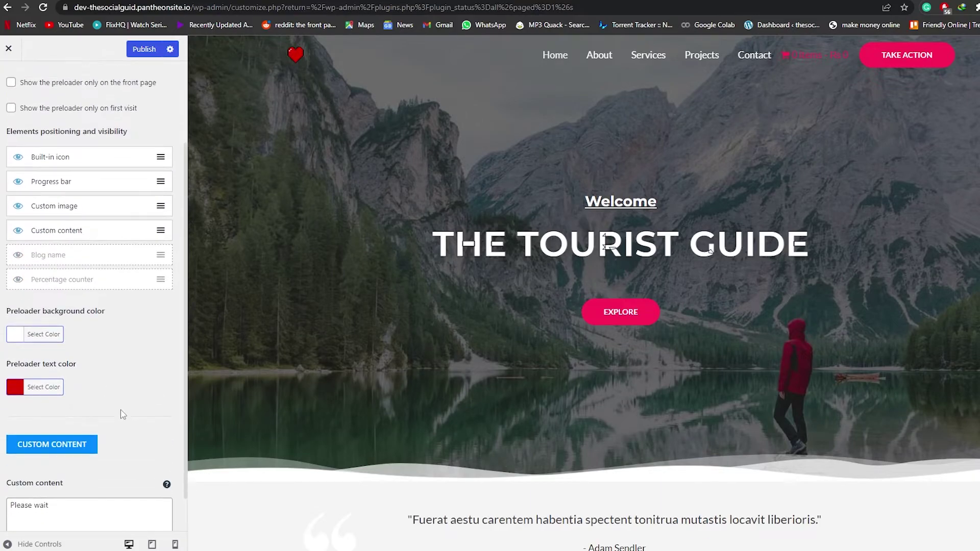
{"action": "scroll", "coordinate": [123, 412], "scroll_direction": "up", "scroll_amount": 3}
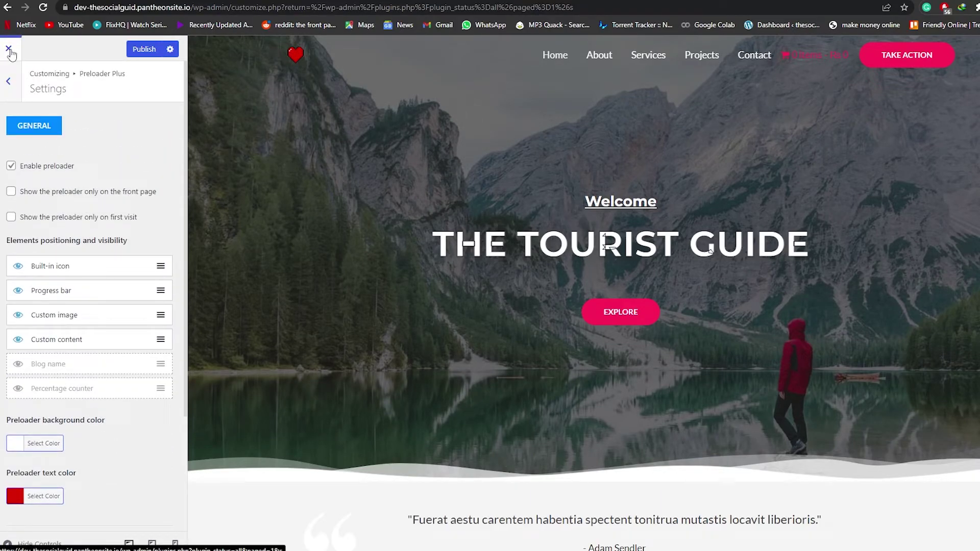
Publish the preloader settings and select the site's host name in the address bar.
{"action": "left_click", "coordinate": [143, 50]}
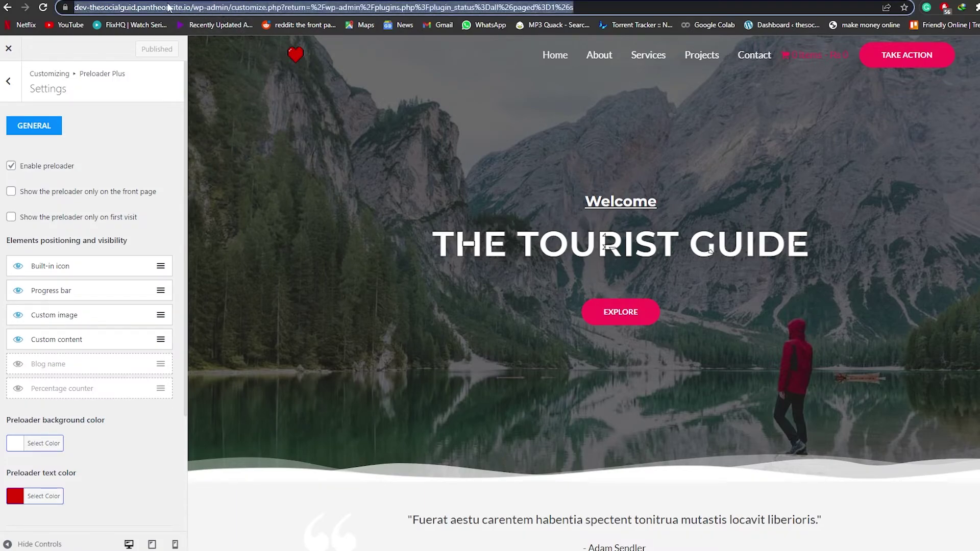
{"action": "left_click", "coordinate": [192, 7]}
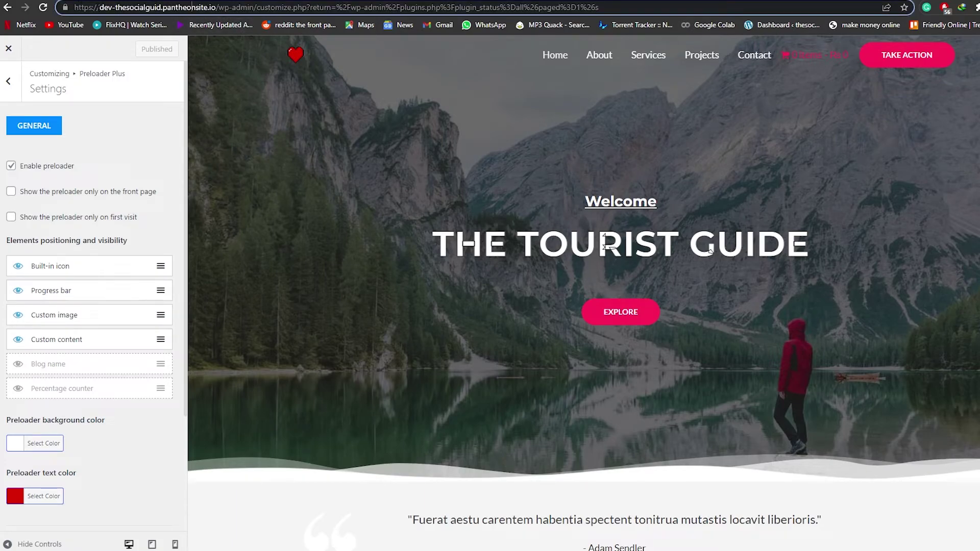
{"action": "left_click_drag", "start_coordinate": [99, 7], "coordinate": [236, 7]}
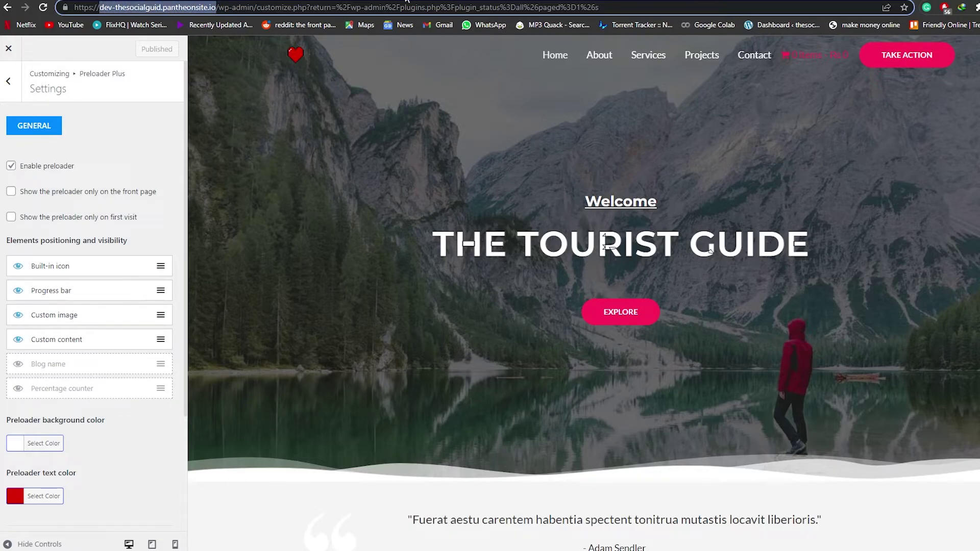
Load the site's host name in a new tab to view the red dots, Eden rock logo and 'Please wait' preloader.
{"action": "key", "text": "ctrl+c"}
{"action": "key", "text": "ctrl+t"}
{"action": "key", "text": "ctrl+v"}
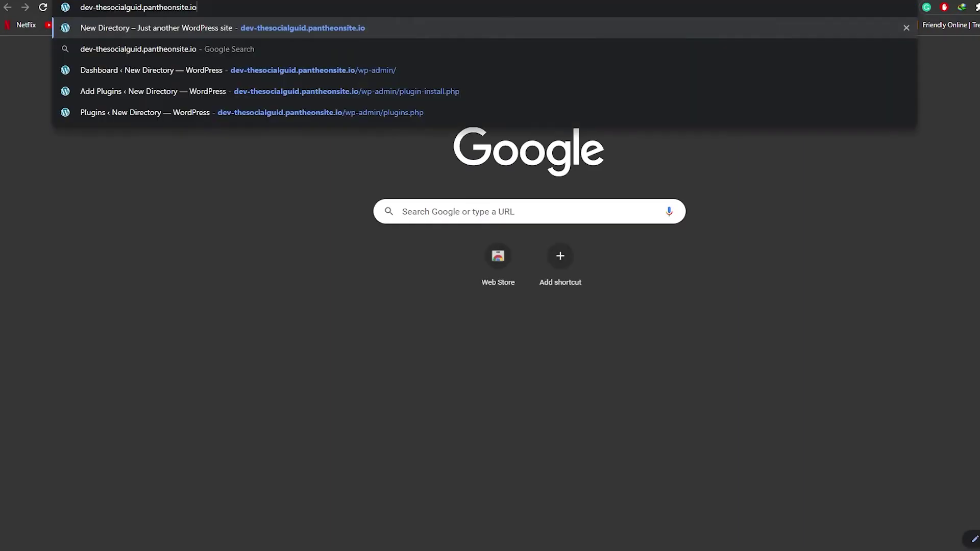
{"action": "key", "text": "Return"}
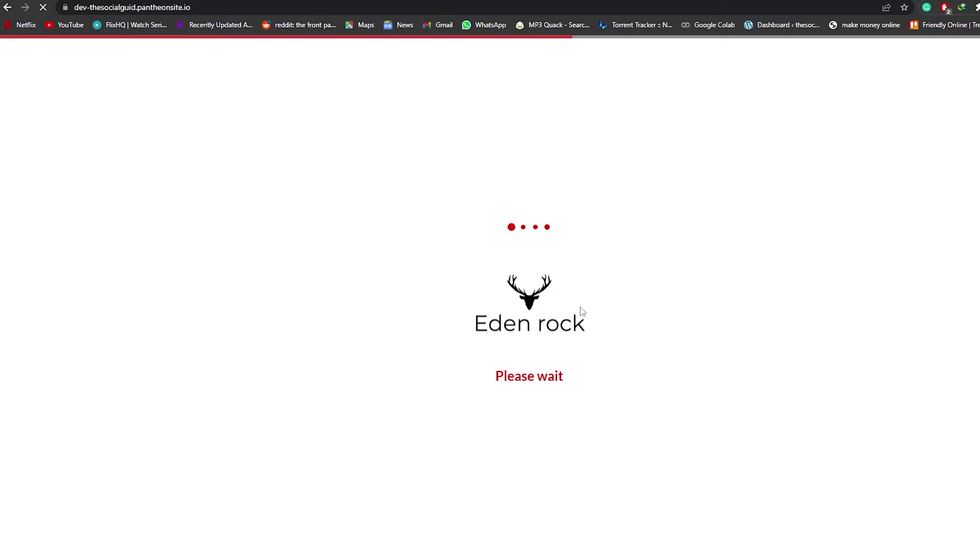
{"action": "left_click_drag", "start_coordinate": [494, 381], "coordinate": [569, 383]}
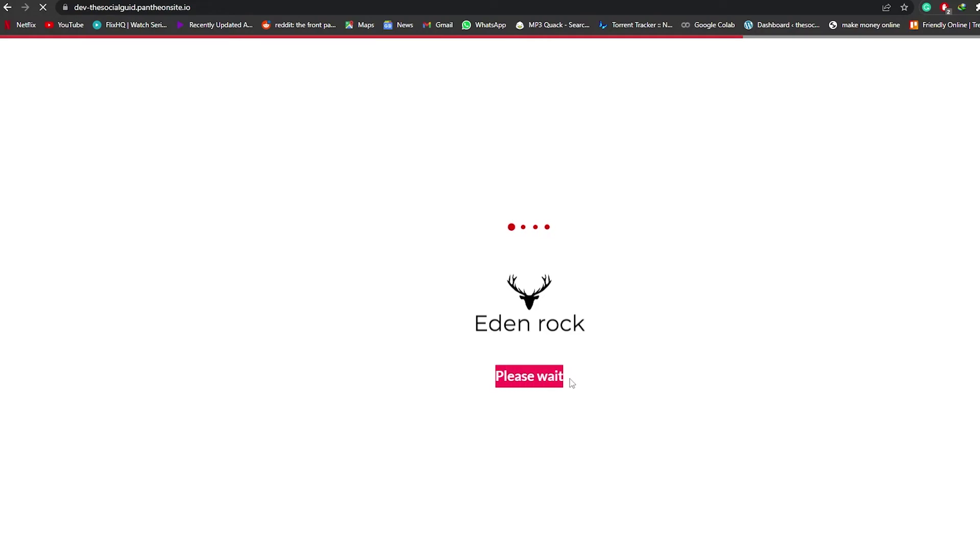
{"action": "left_click", "coordinate": [575, 383]}
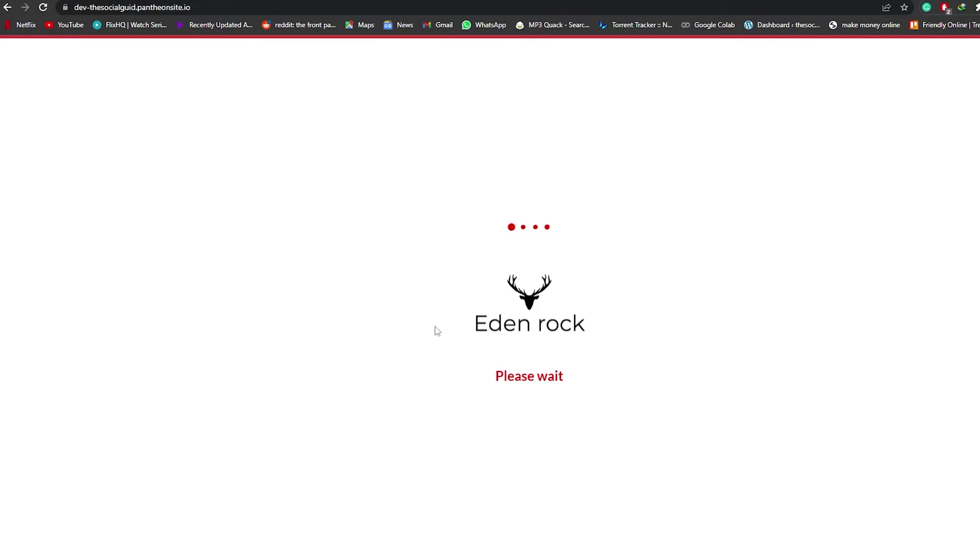
{"action": "scroll", "coordinate": [447, 307], "scroll_direction": "down", "scroll_amount": 5}
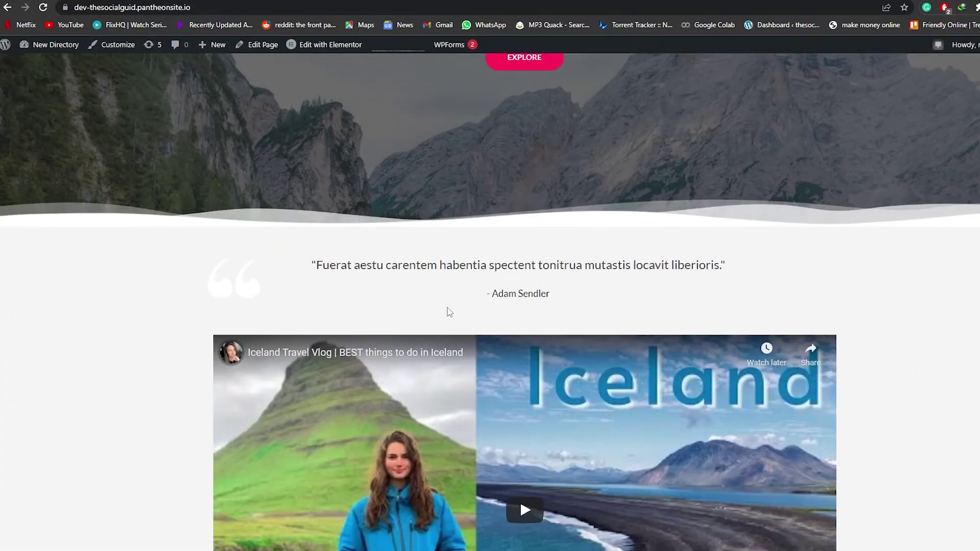
{"action": "scroll", "coordinate": [447, 310], "scroll_direction": "down", "scroll_amount": 6}
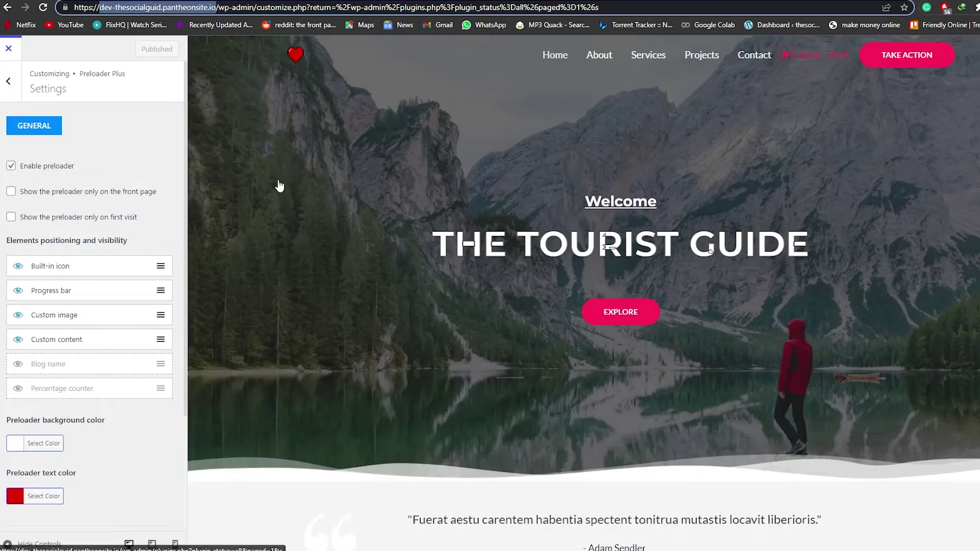
Close the Customizer to return to the Plugins page.
{"action": "left_click", "coordinate": [9, 50]}
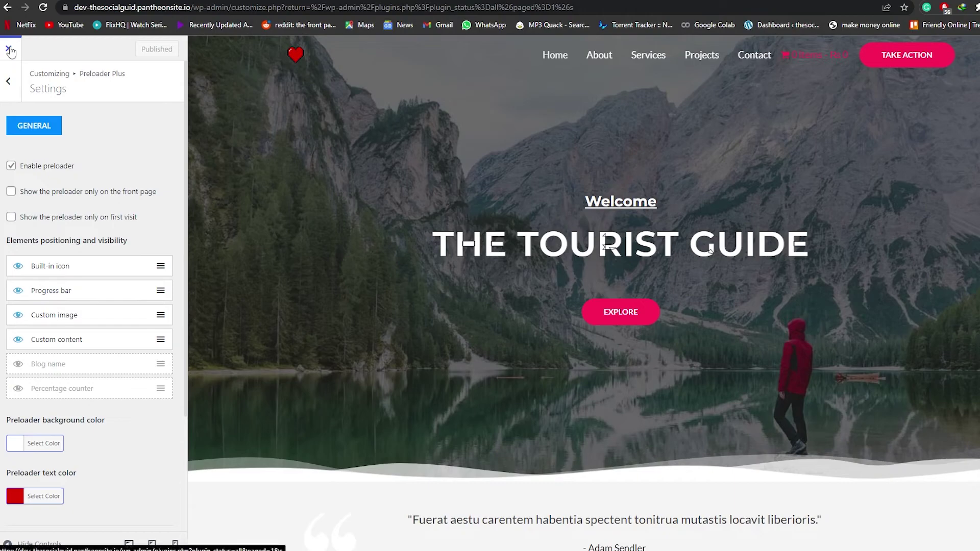